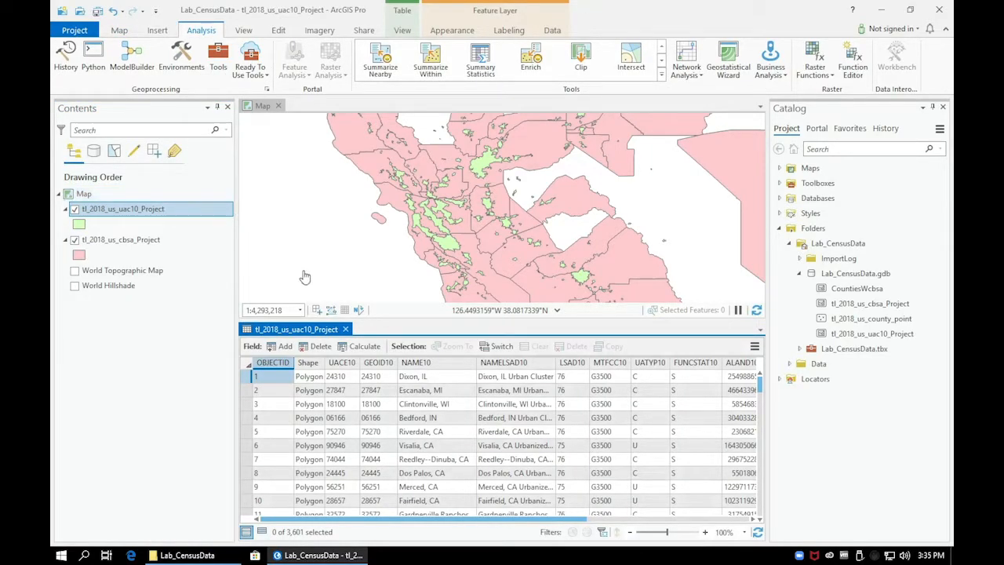
Step: Add a new field named AreaKM2 with data type Double to the tl_2018_us_uac10_Project table
left_click(281, 346)
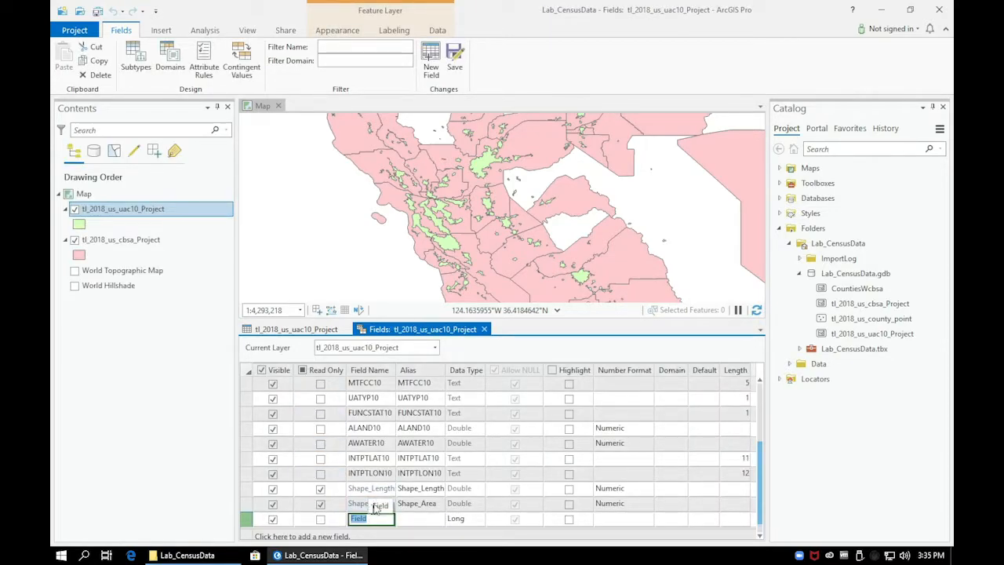
type("AreaKM2")
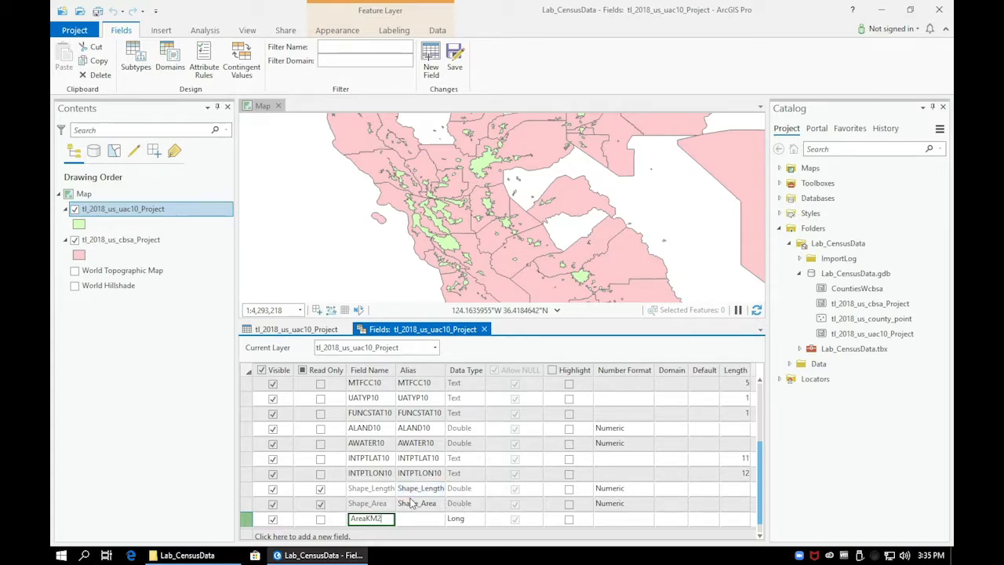
left_click(465, 521)
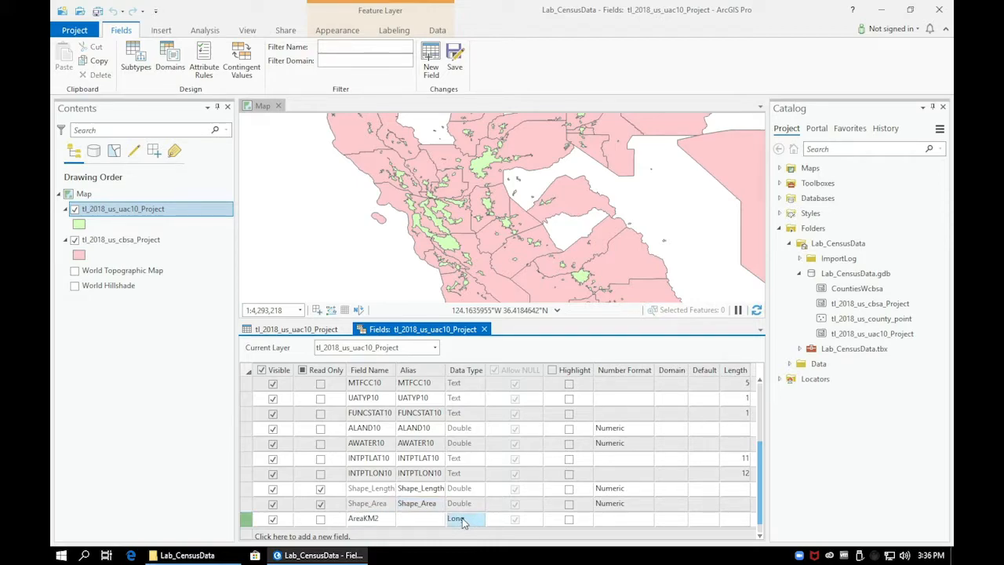
left_click(479, 520)
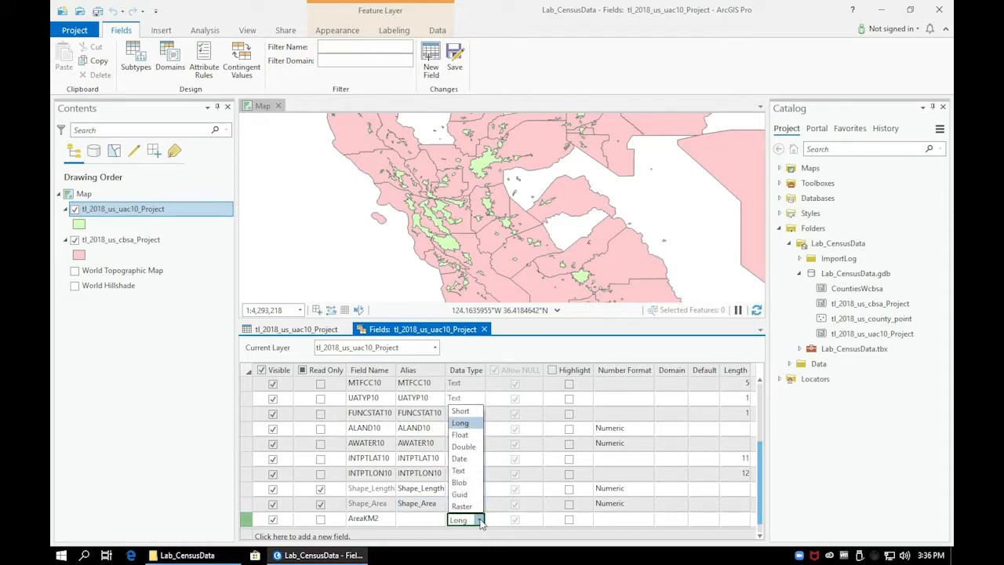
left_click(469, 448)
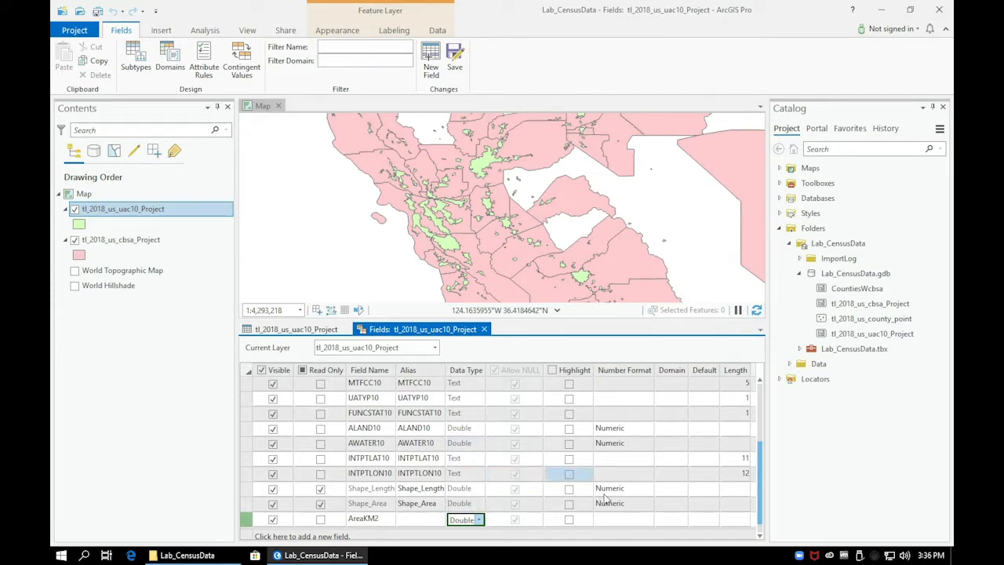
Step: Set the AreaKM2 field's number format to Numeric, save the field changes and return to the tl_2018_us_uac10_Project attribute table
left_click(626, 520)
left_click(649, 523)
left_click(649, 521)
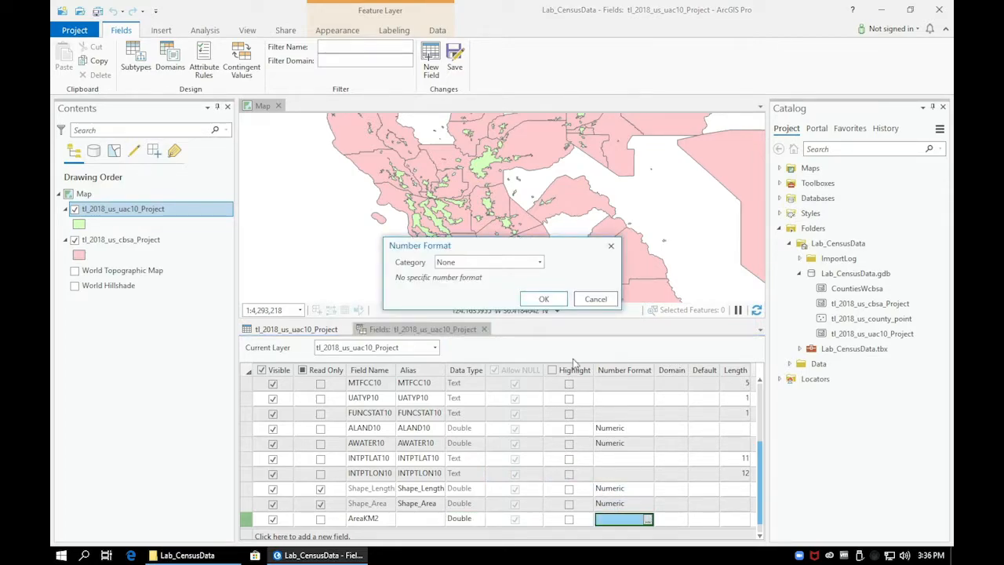
left_click(540, 264)
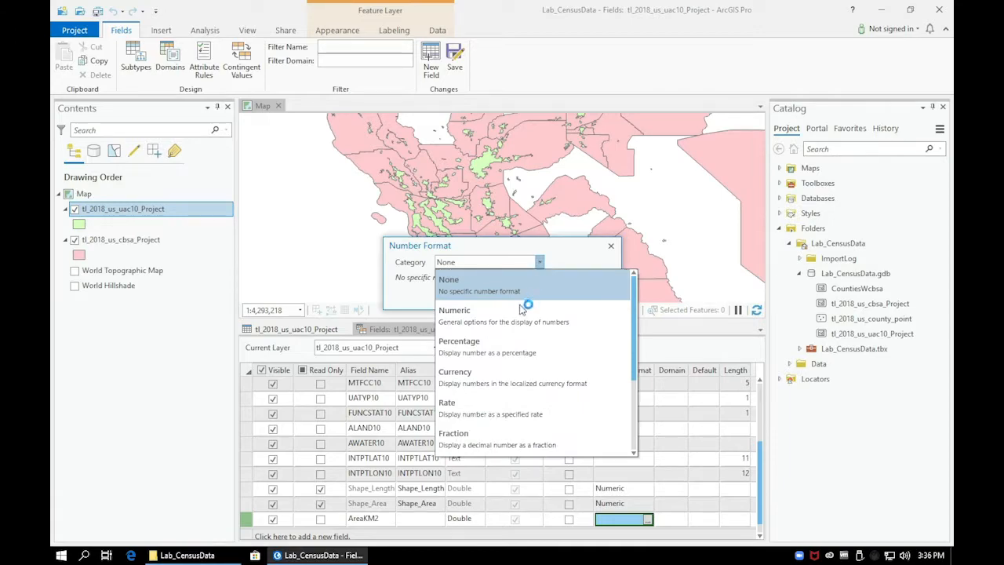
left_click(522, 312)
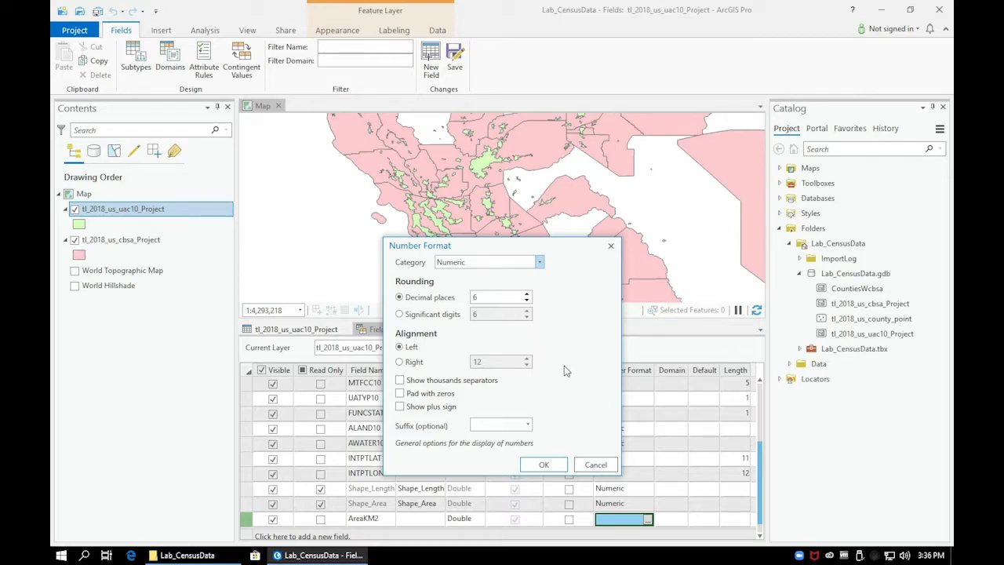
left_click(553, 466)
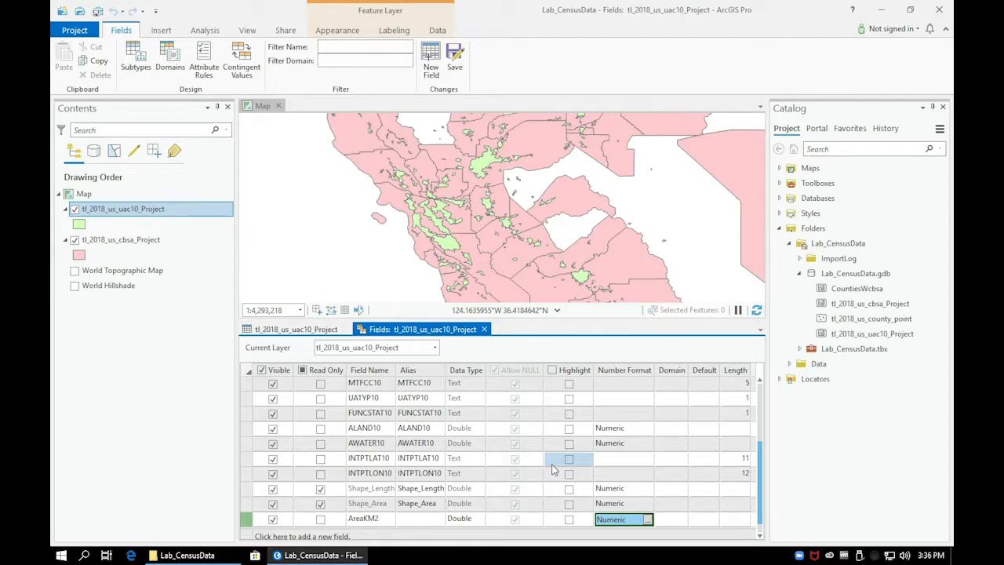
left_click(455, 60)
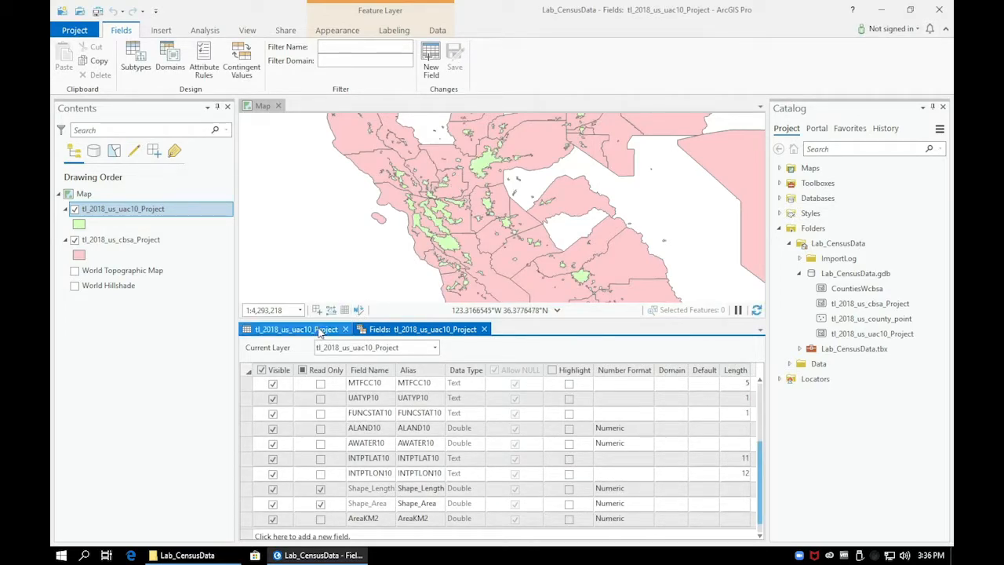
left_click(318, 330)
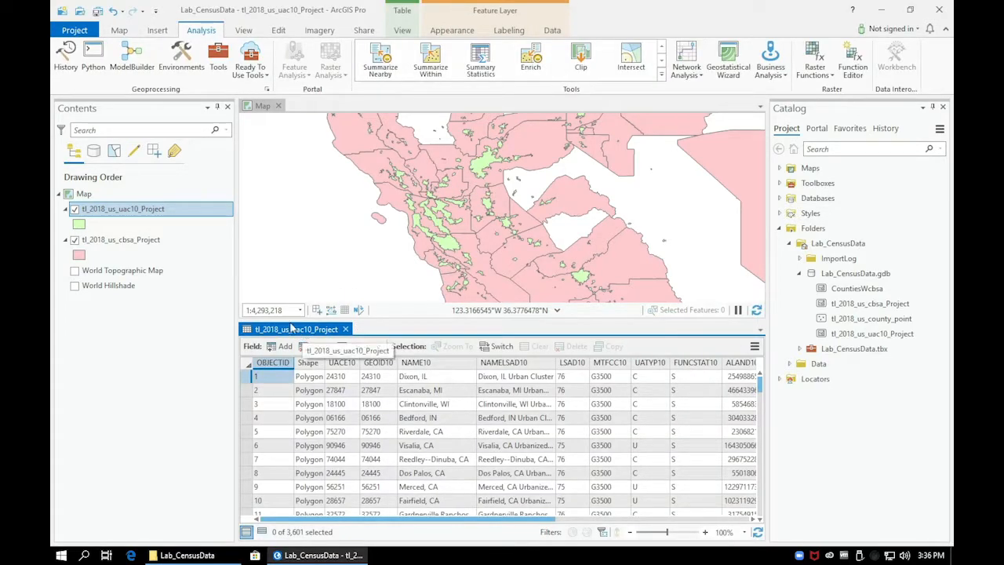
Step: Open the tl_2018_us_cbsa_Project attribute table and add a new field named AreaKM2 with data type Double
right_click(141, 243)
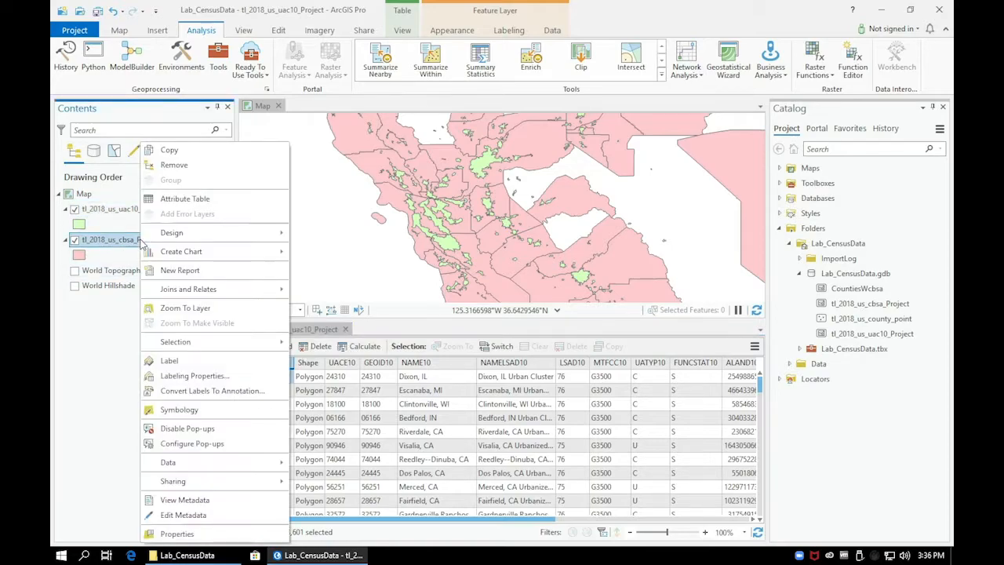
left_click(183, 200)
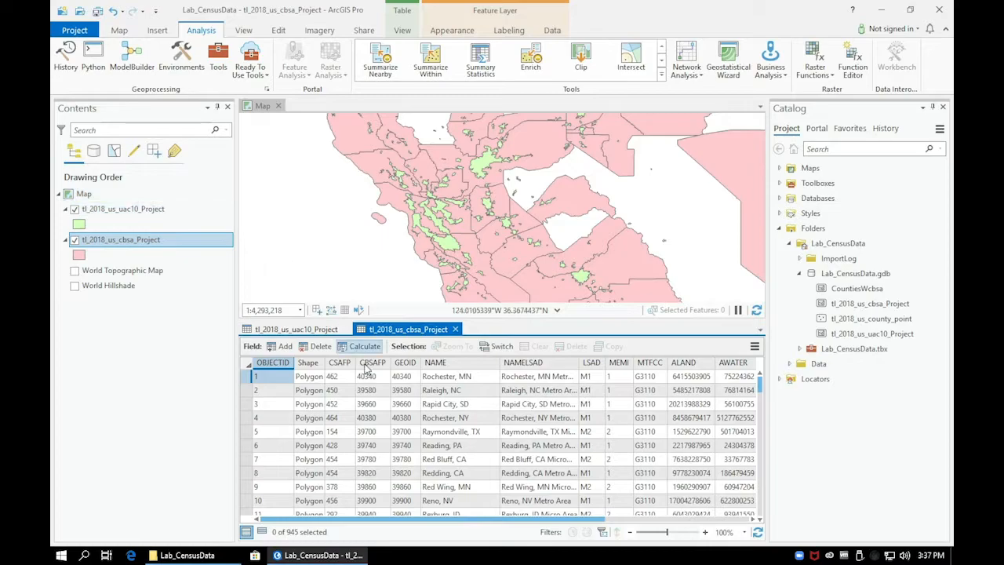
left_click(284, 349)
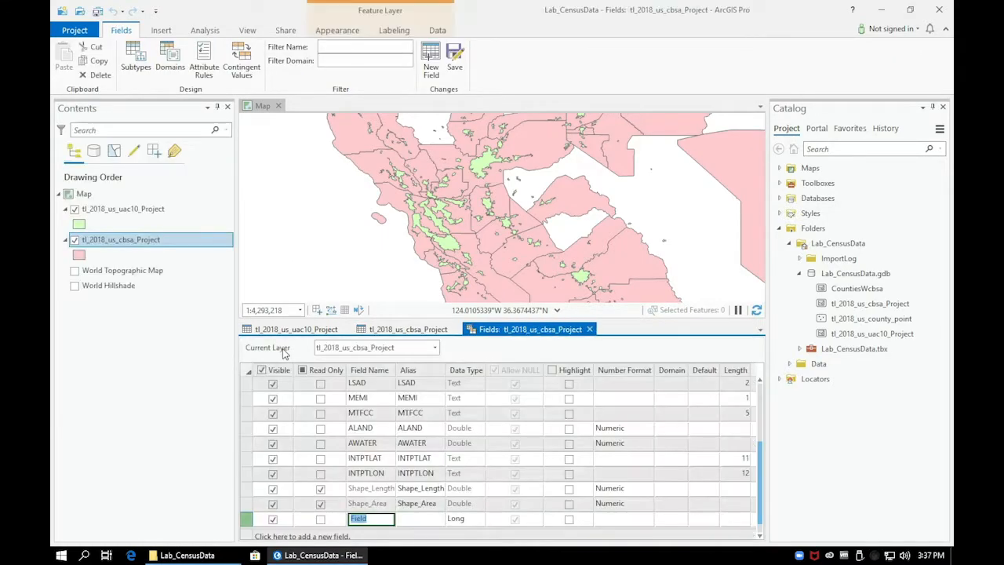
type("AreaKM2")
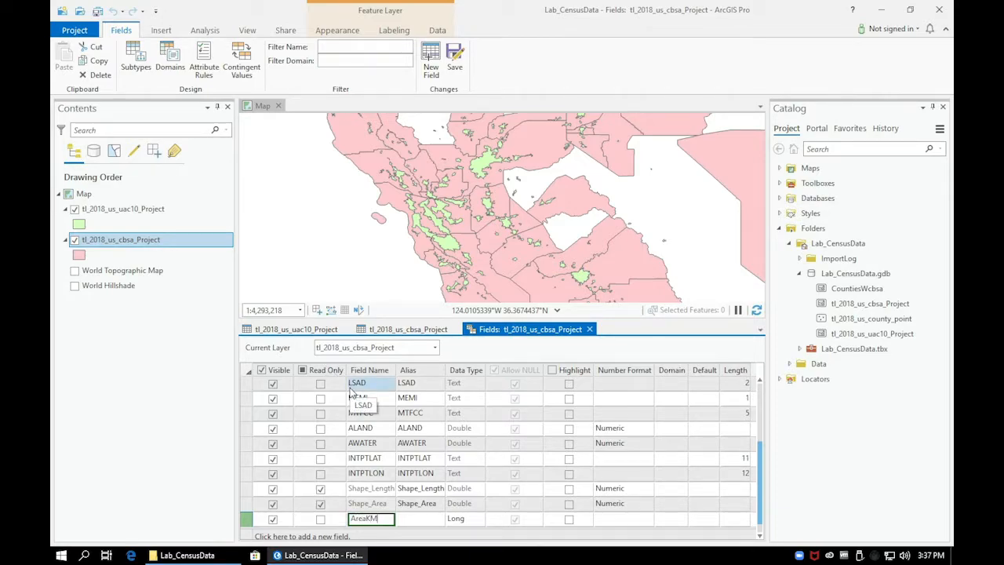
key("Return")
left_click(480, 521)
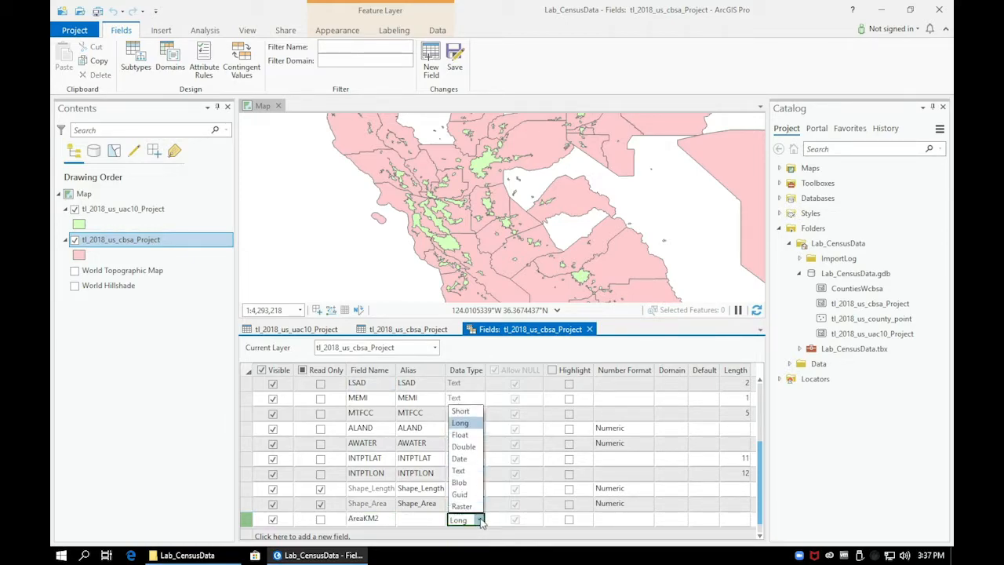
left_click(465, 447)
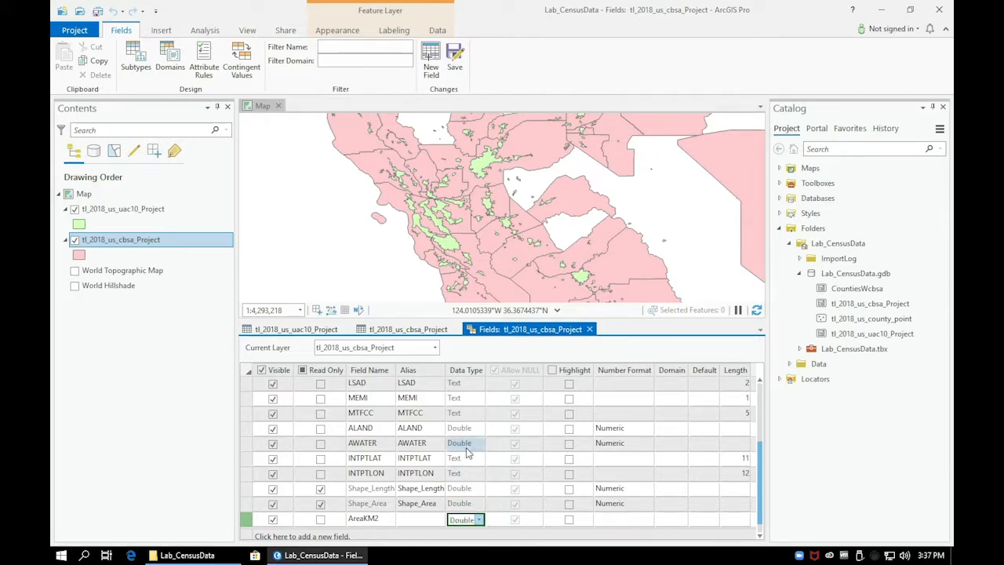
Step: Set the cbsa layer's AreaKM2 number format to Numeric, save the field changes and close the field design view
left_click(614, 521)
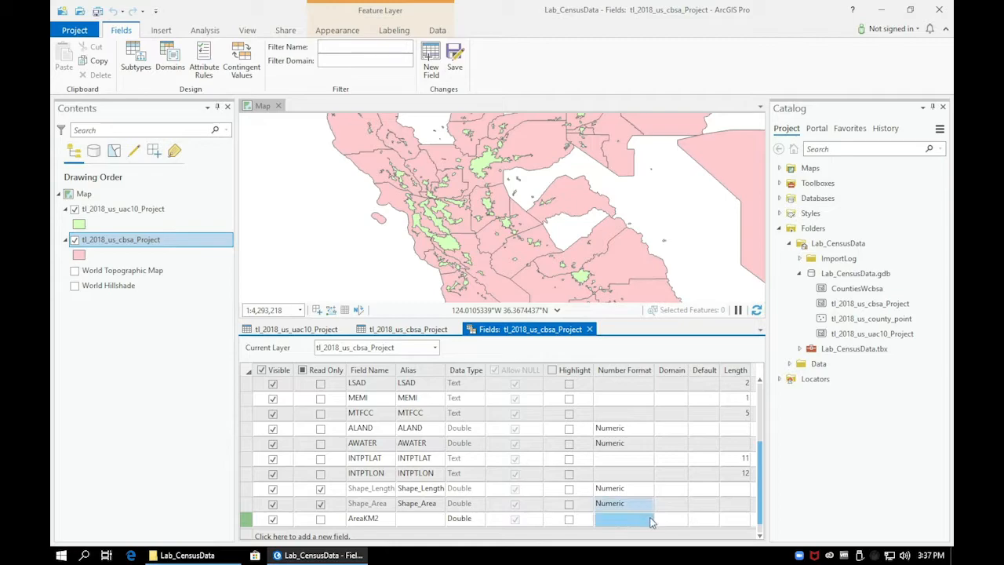
left_click(649, 520)
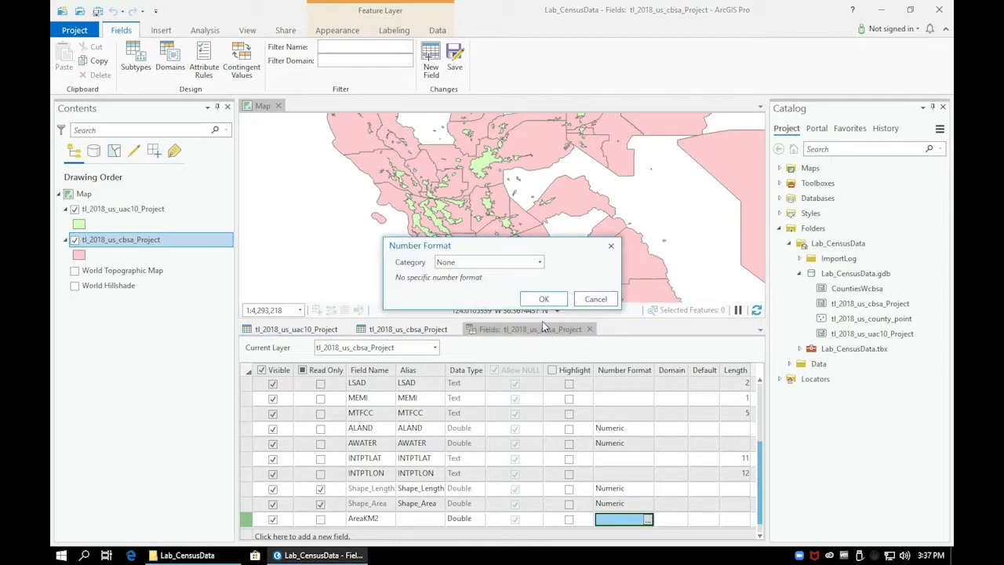
left_click(506, 263)
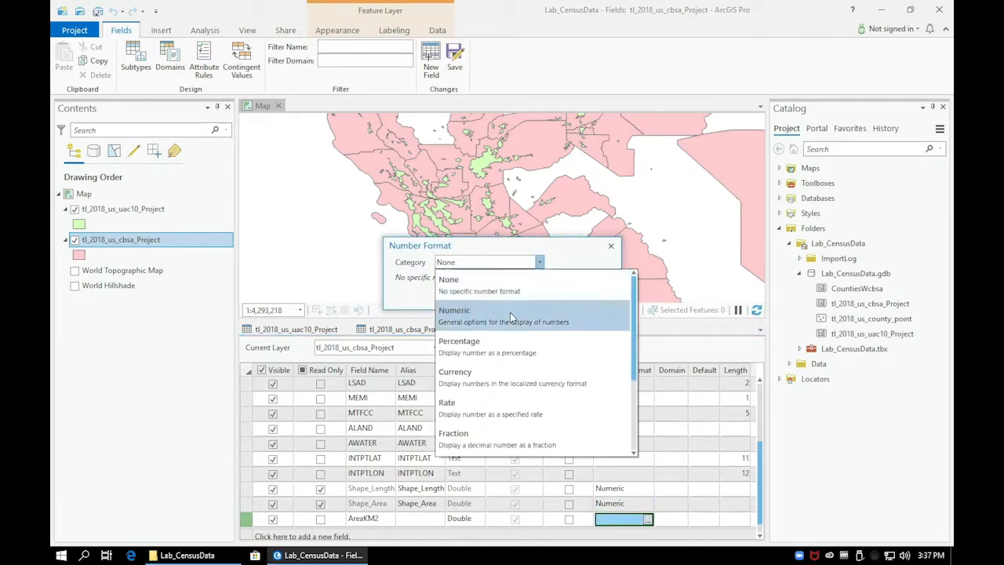
left_click(510, 311)
left_click(548, 467)
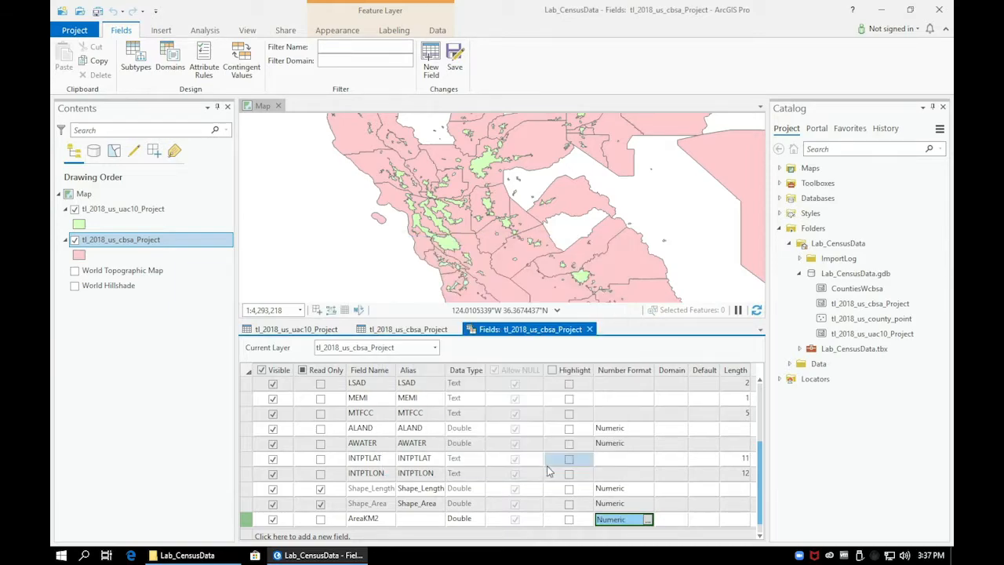
left_click(456, 68)
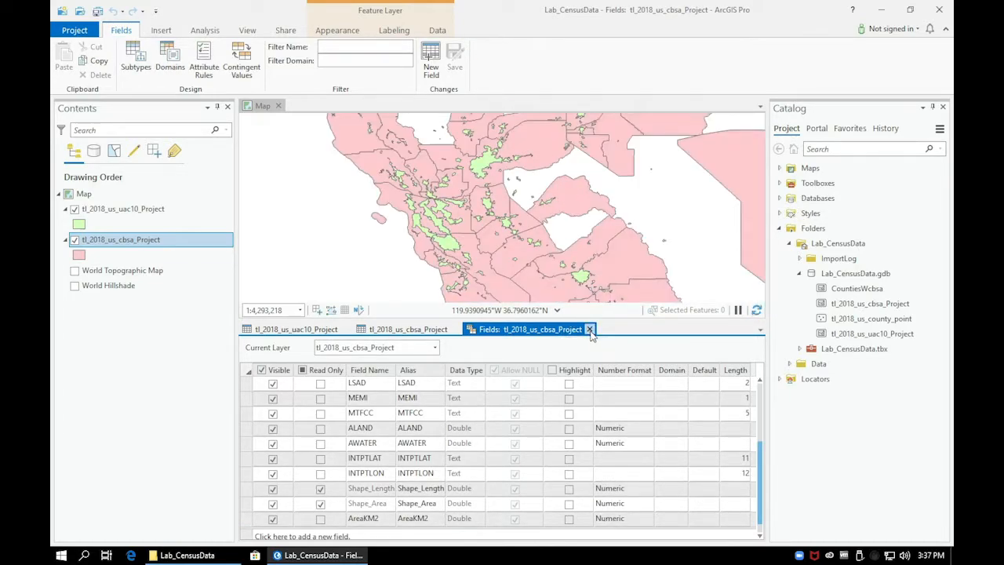
left_click(589, 329)
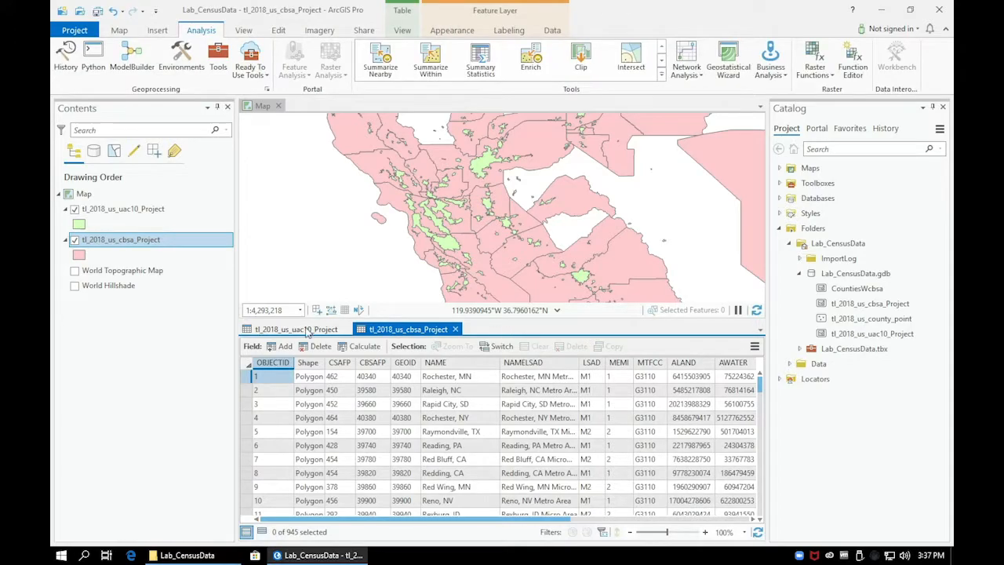
Step: Examine the AreaKM2 column in the tl_2018_us_cbsa_Project and tl_2018_us_uac10_Project attribute tables
left_click_drag(408, 520, 663, 527)
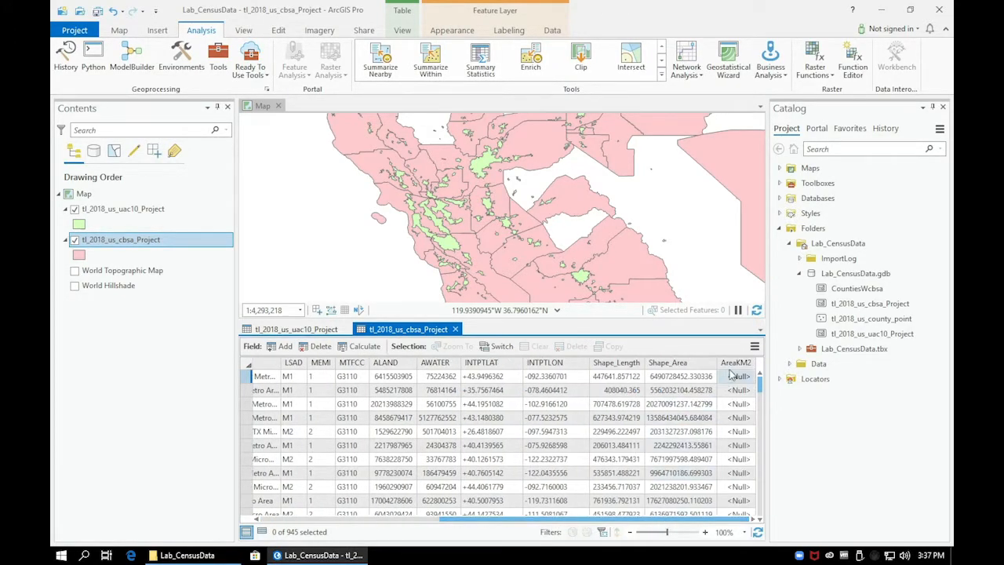
left_click(308, 330)
left_click_drag(502, 520, 749, 515)
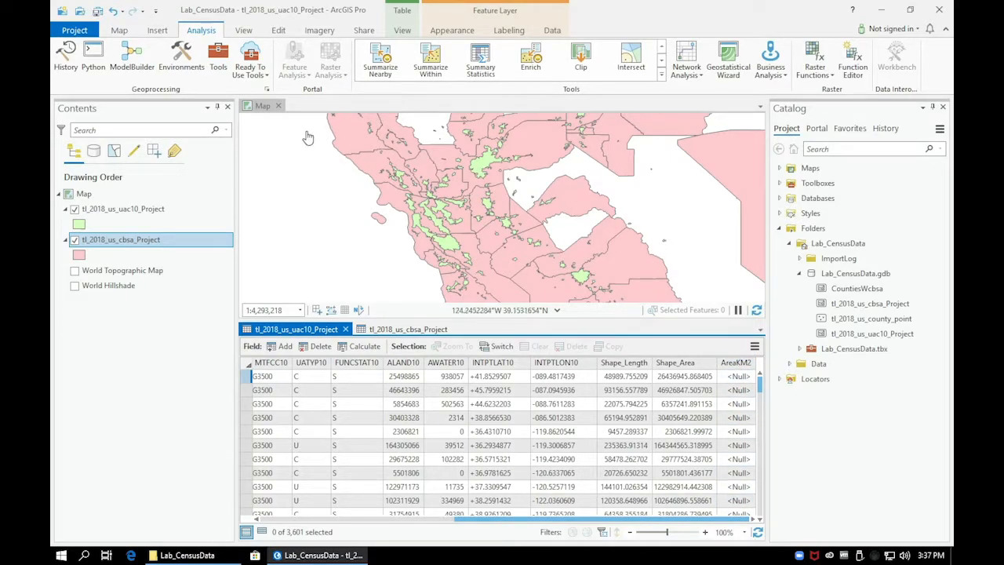
Step: Search the geoprocessing tools for "calculate geometr" and open the Calculate Geometry Attributes tool
left_click(218, 63)
type("pr")
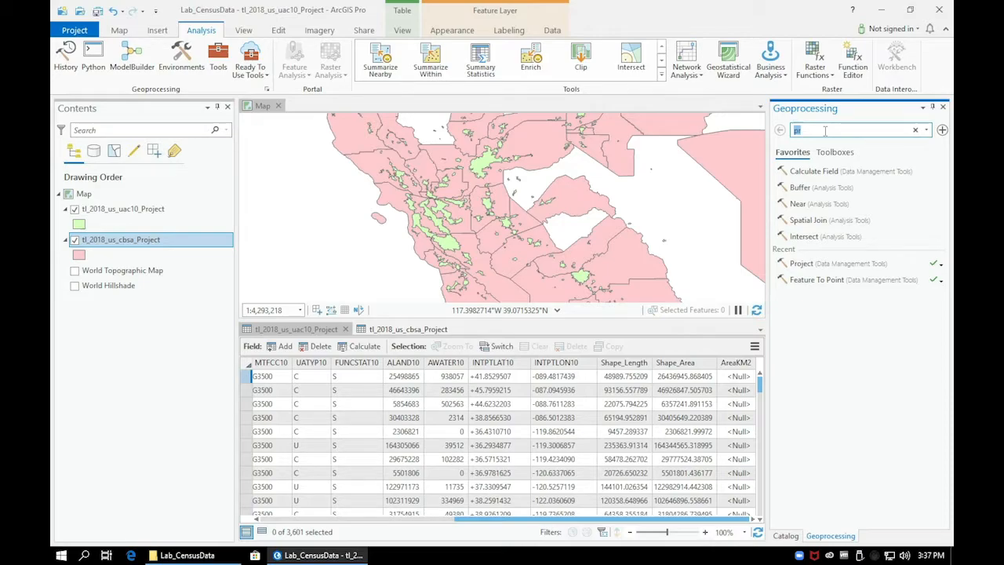
type("calcu")
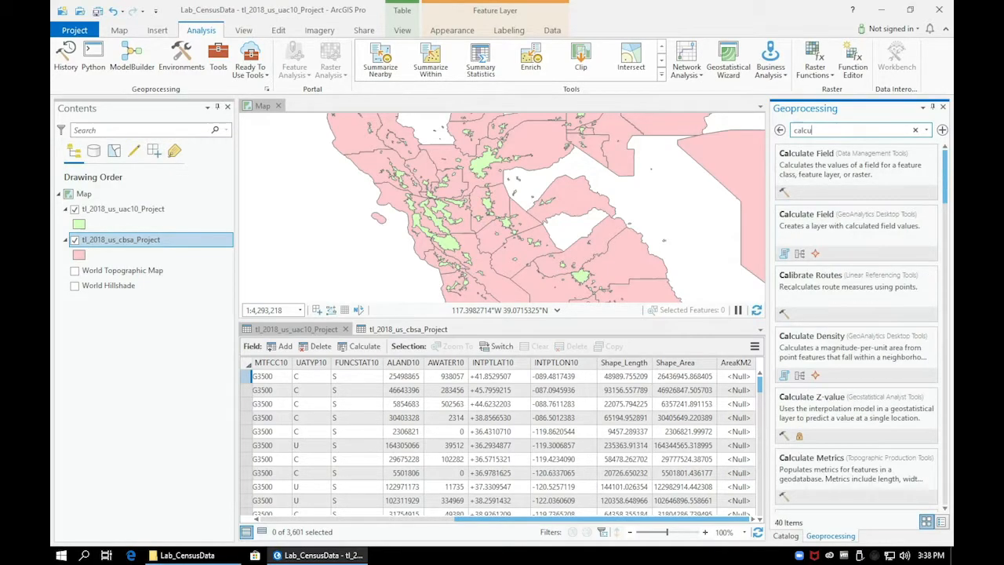
type("late ge")
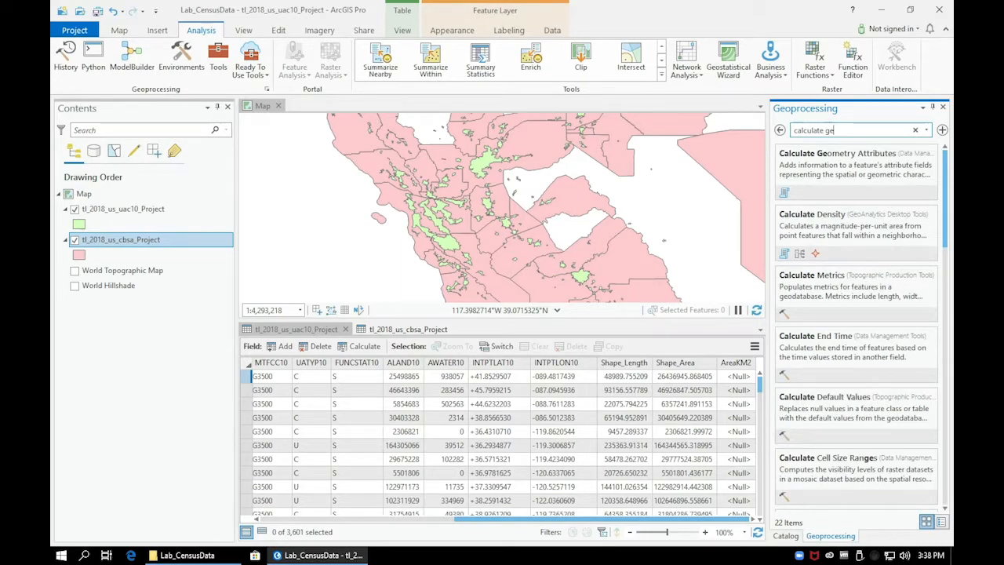
type("om")
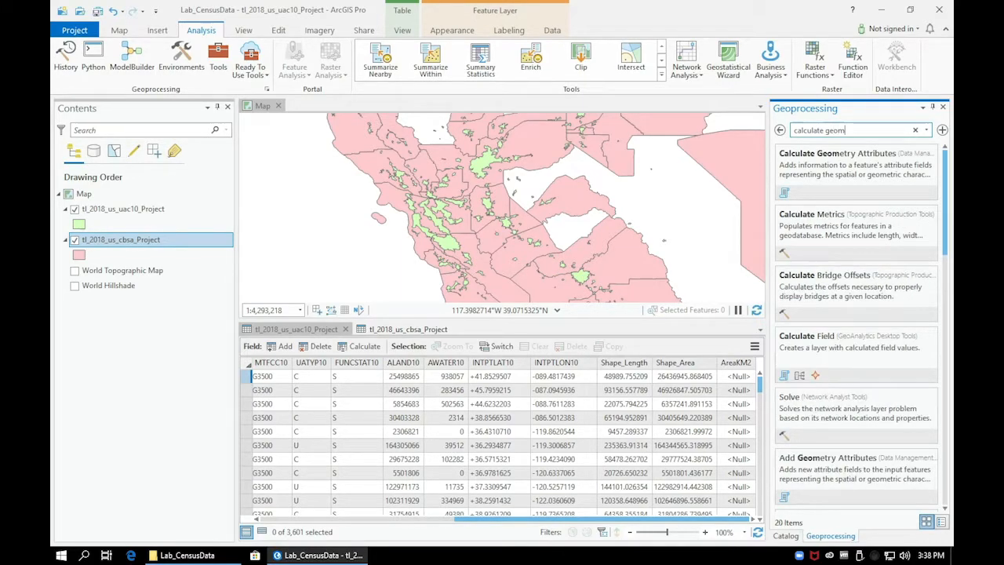
type("etr")
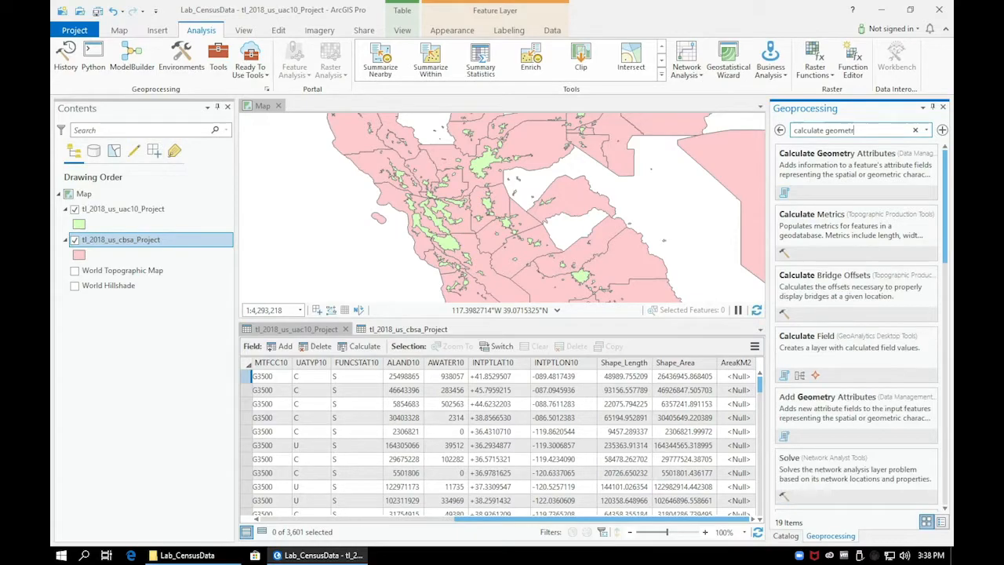
left_click(868, 184)
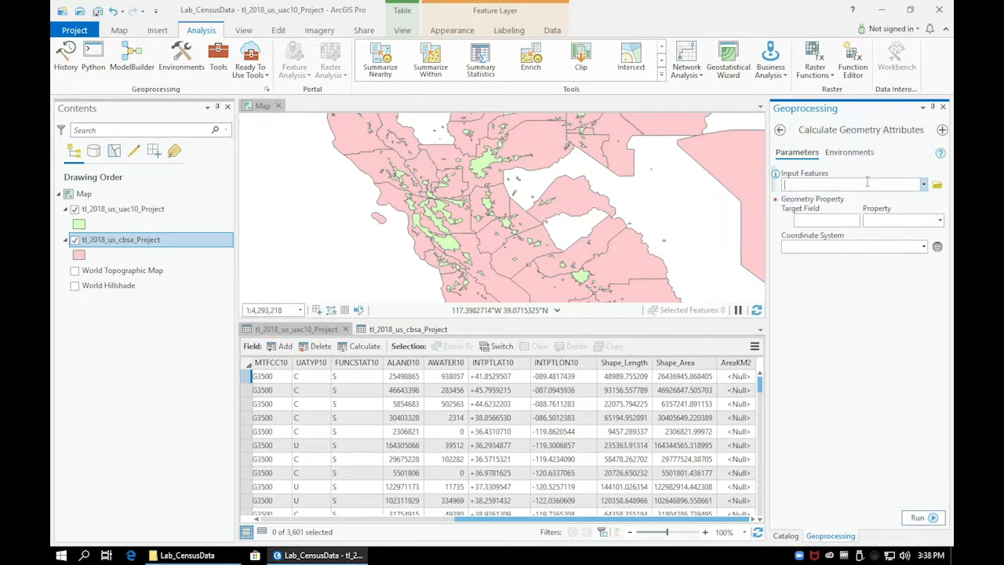
Step: Set tl_2018_us_uac10_Project as the input features and AreaKM2 as the target field for Calculate Geometry Attributes
left_click(924, 185)
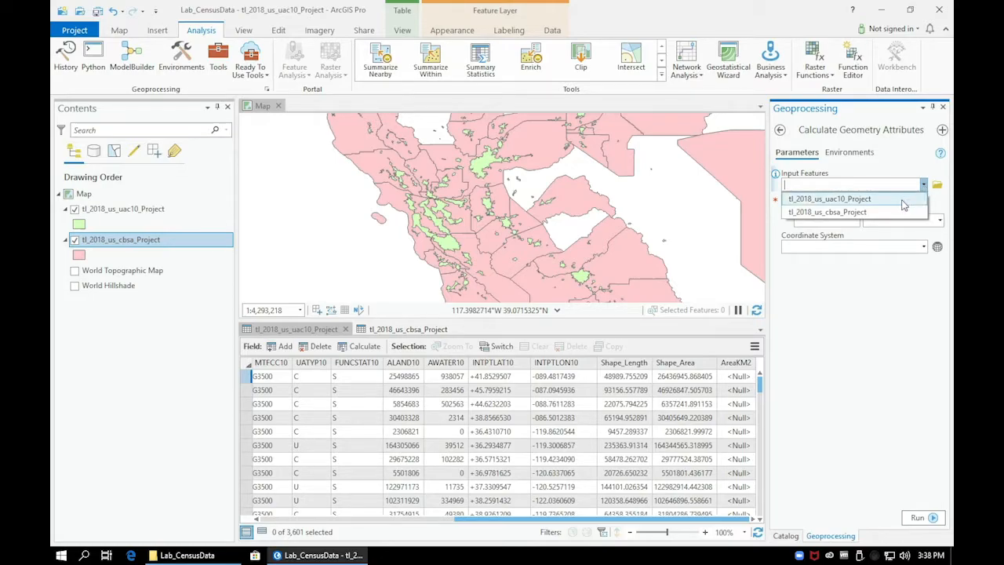
left_click(902, 201)
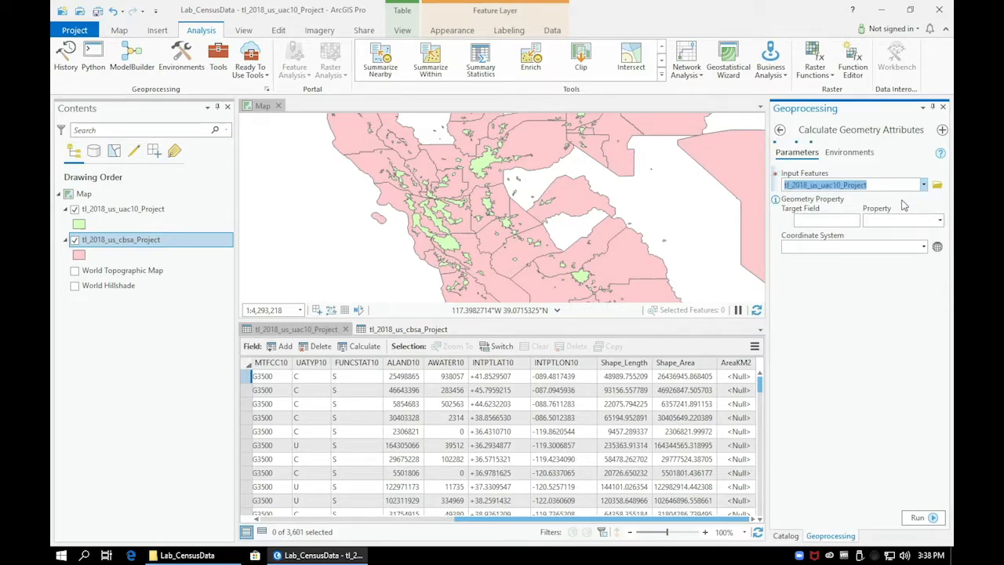
left_click(855, 222)
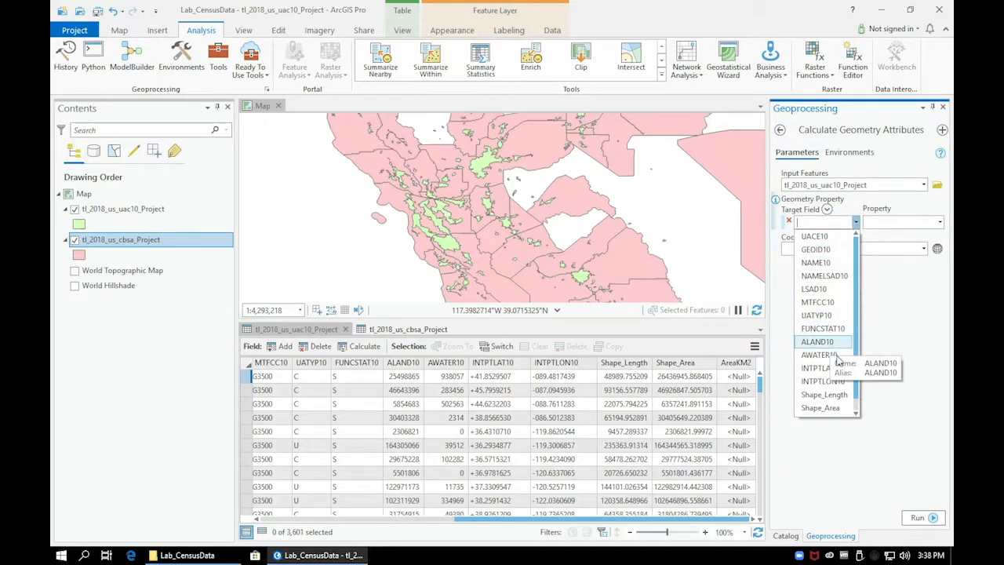
scroll(857, 402, "down", 1)
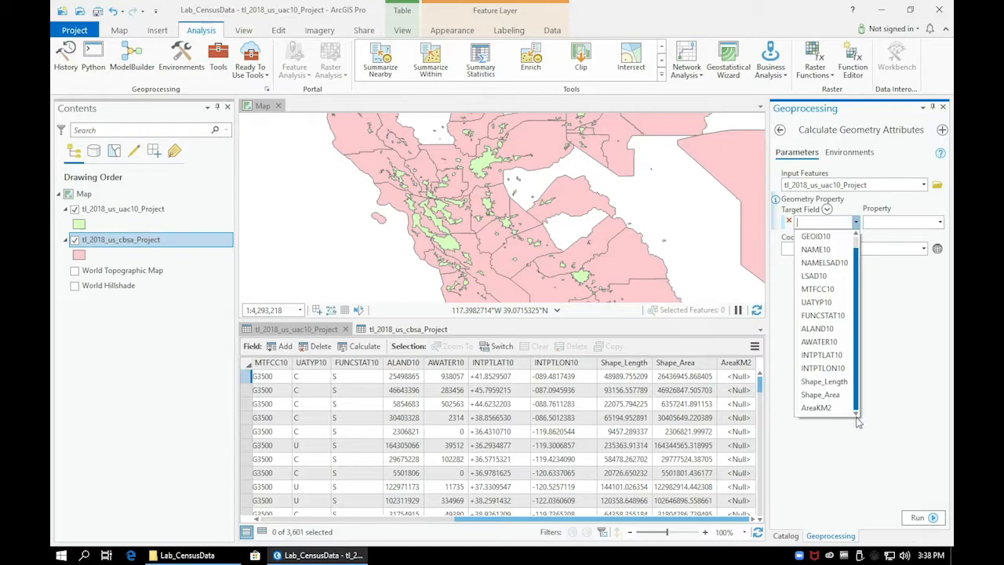
left_click(831, 409)
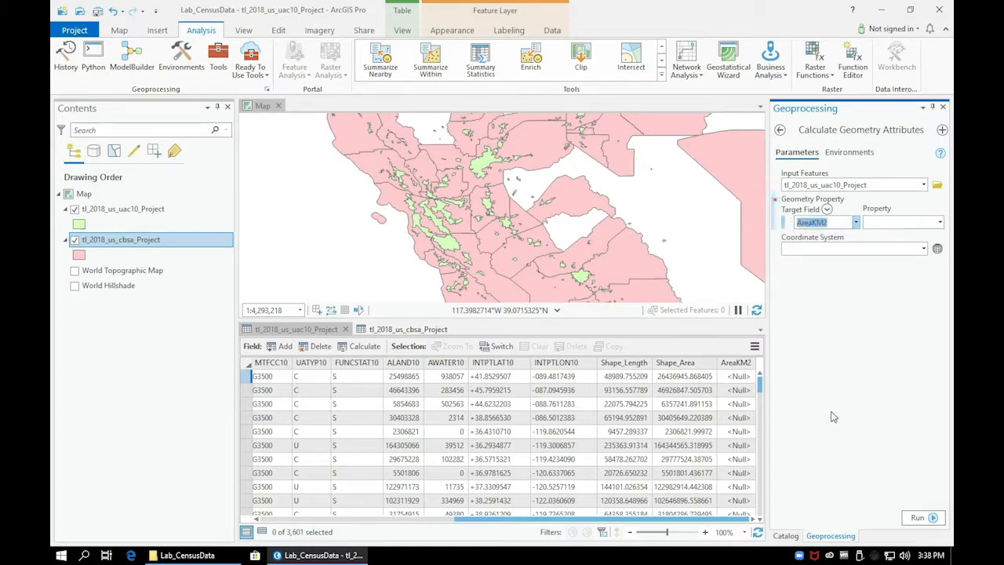
Step: Set the AreaKM2 geometry property to Area in square kilometers and run the calculation on the uac10 layer
left_click(939, 223)
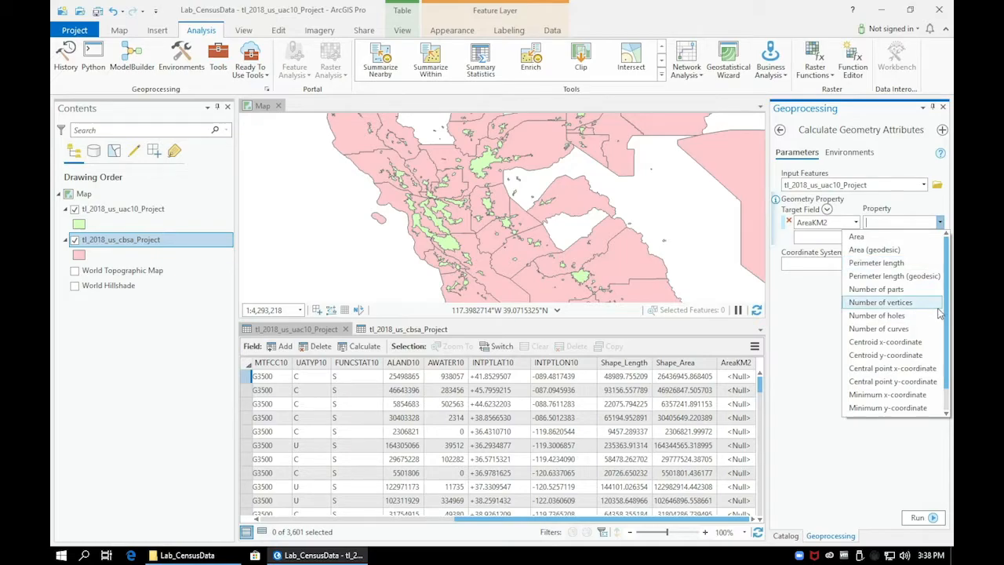
left_click(899, 236)
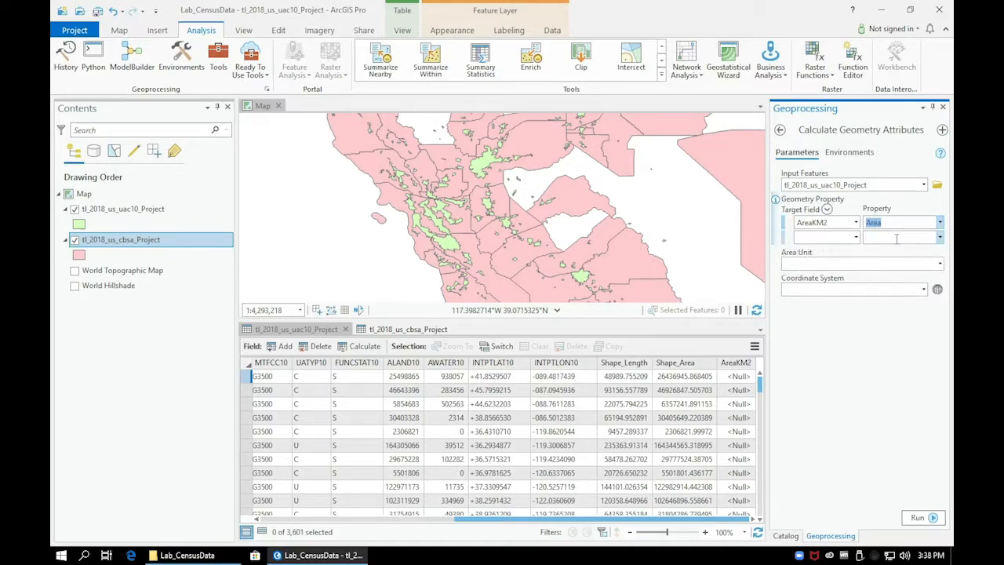
left_click(940, 265)
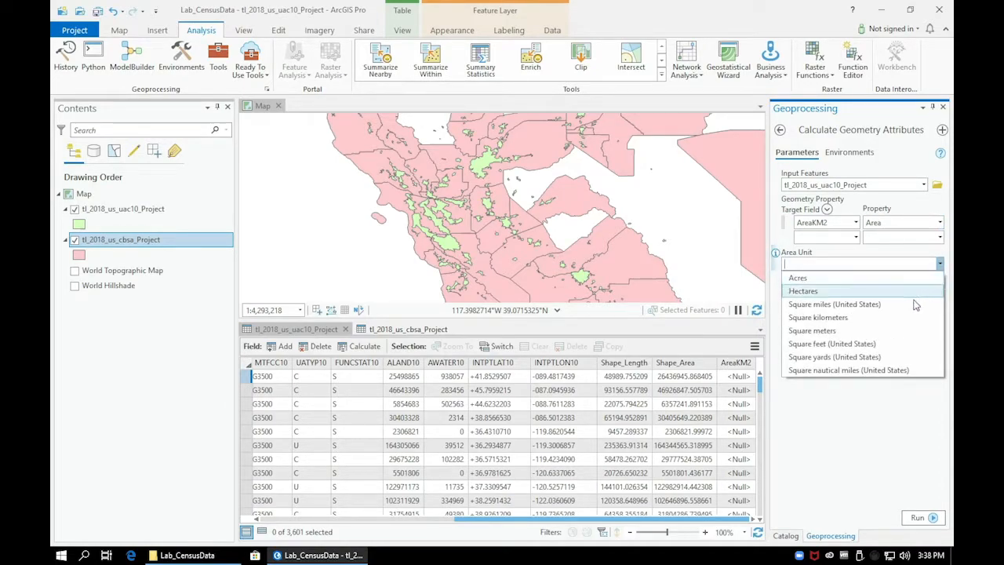
left_click(902, 319)
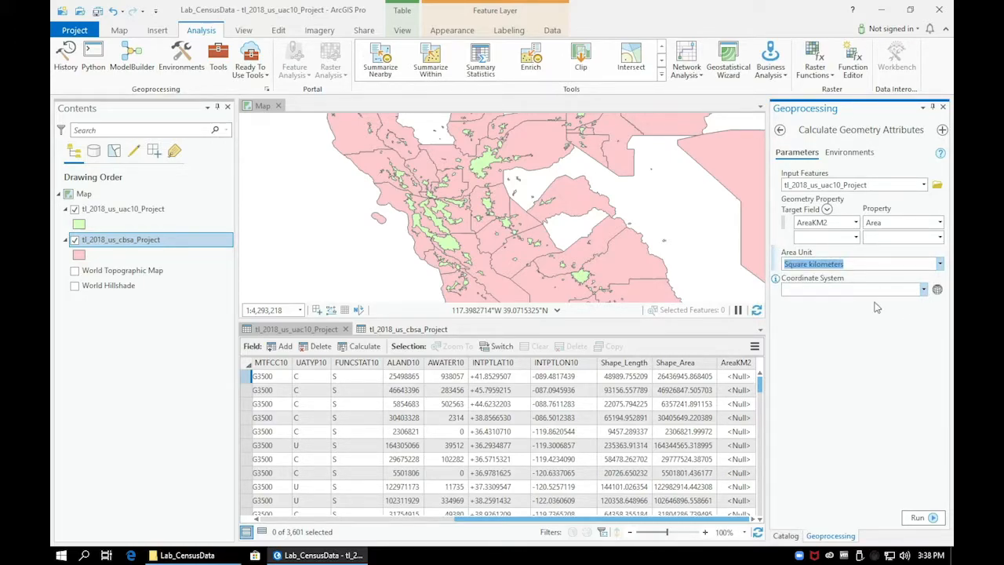
left_click(919, 518)
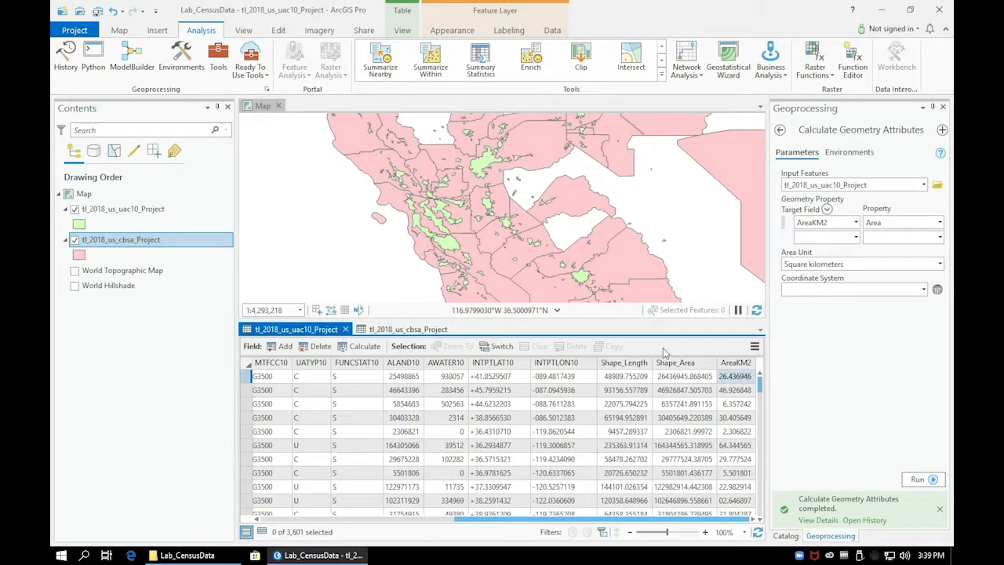
Step: Run the same area calculation on tl_2018_us_cbsa_Project and check the AreaKM2 column in its attribute table
left_click(409, 329)
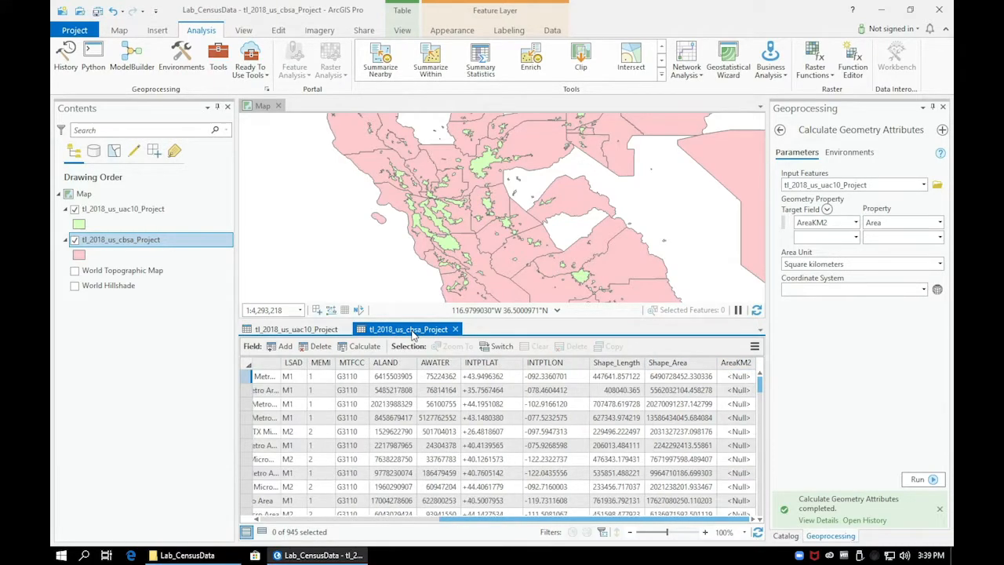
left_click(923, 184)
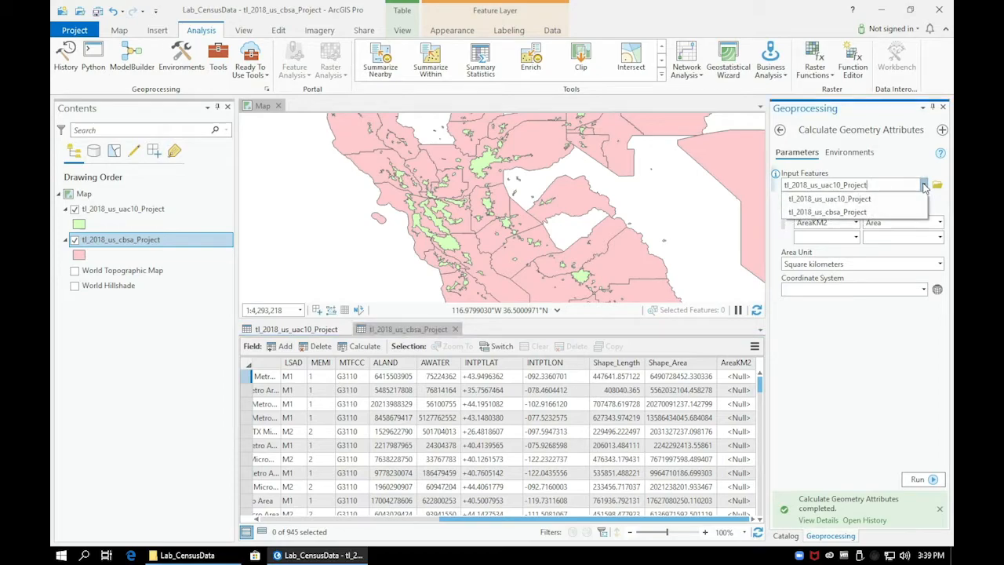
left_click(880, 213)
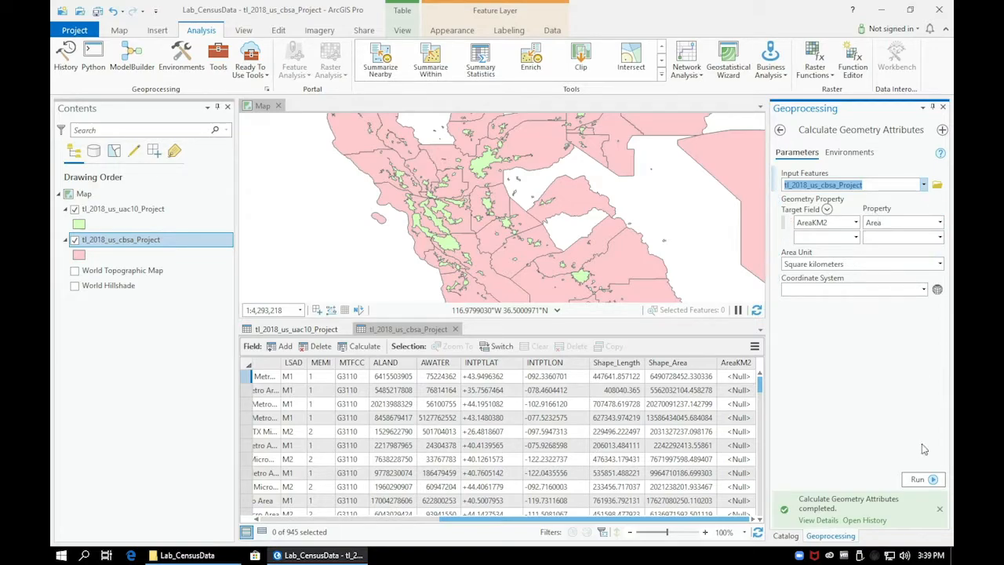
left_click(920, 480)
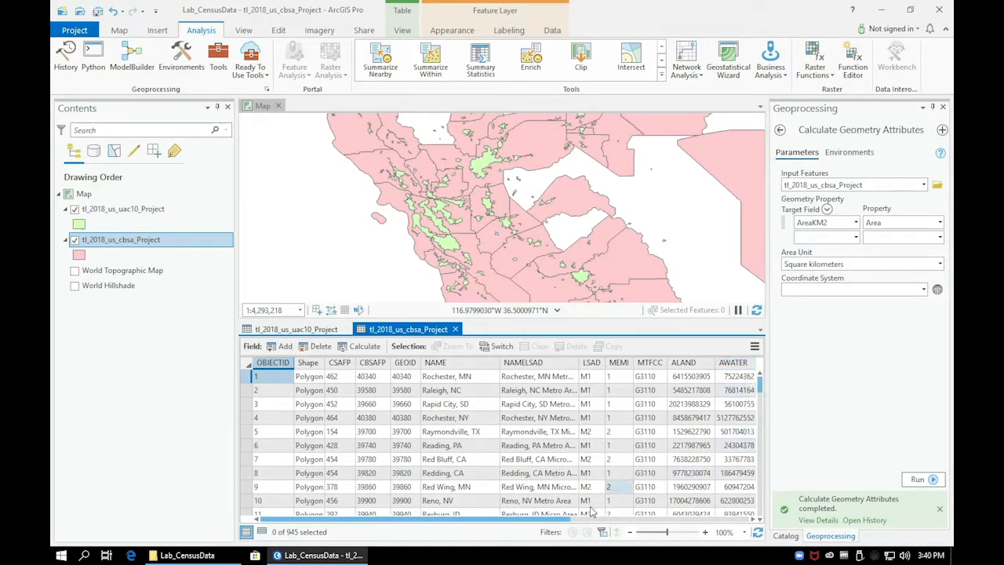
left_click_drag(588, 521, 768, 527)
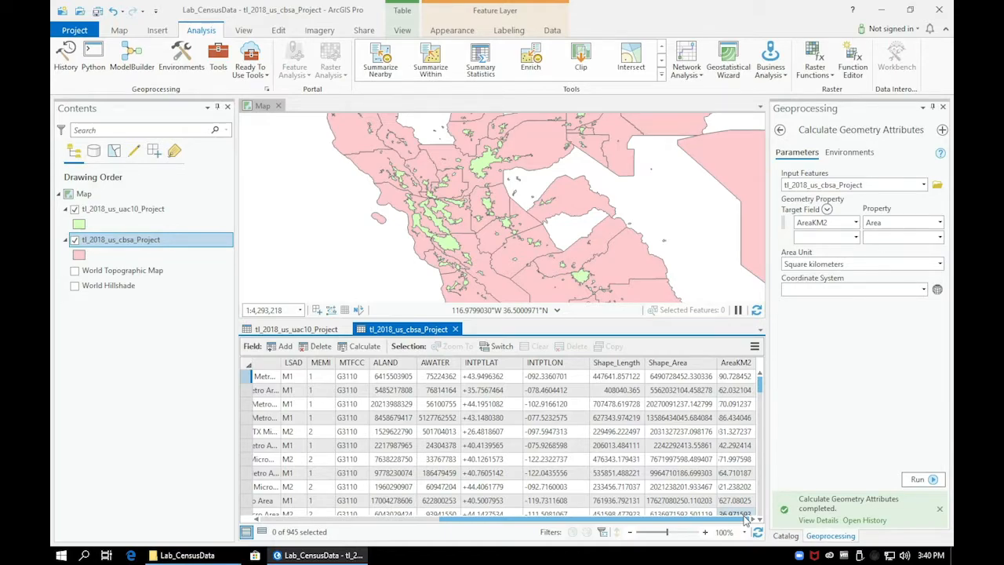
Step: Search the geoprocessing tools for "summarize" and open the Summarize Within tool from Analysis Tools
left_click(780, 129)
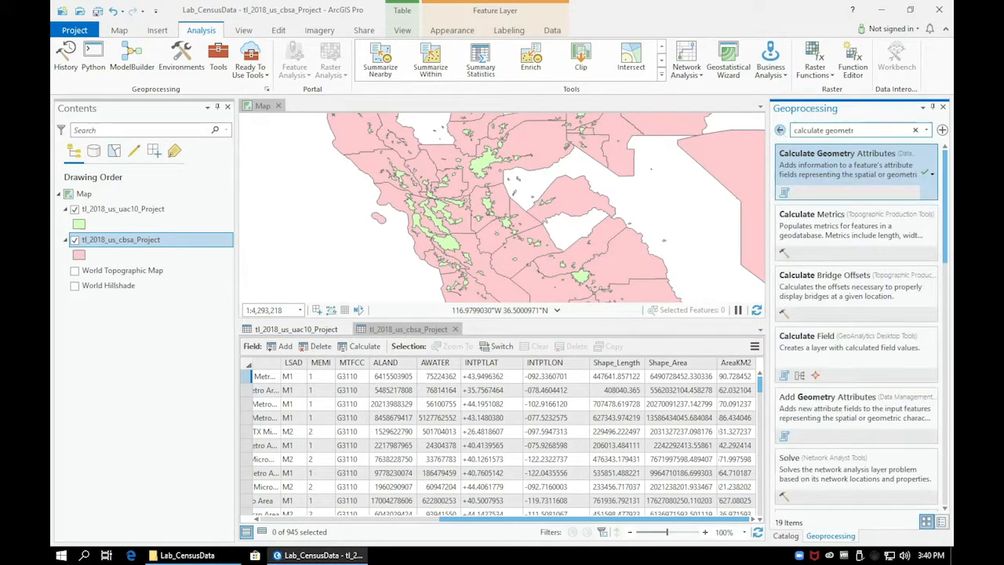
left_click(915, 131)
type("summari")
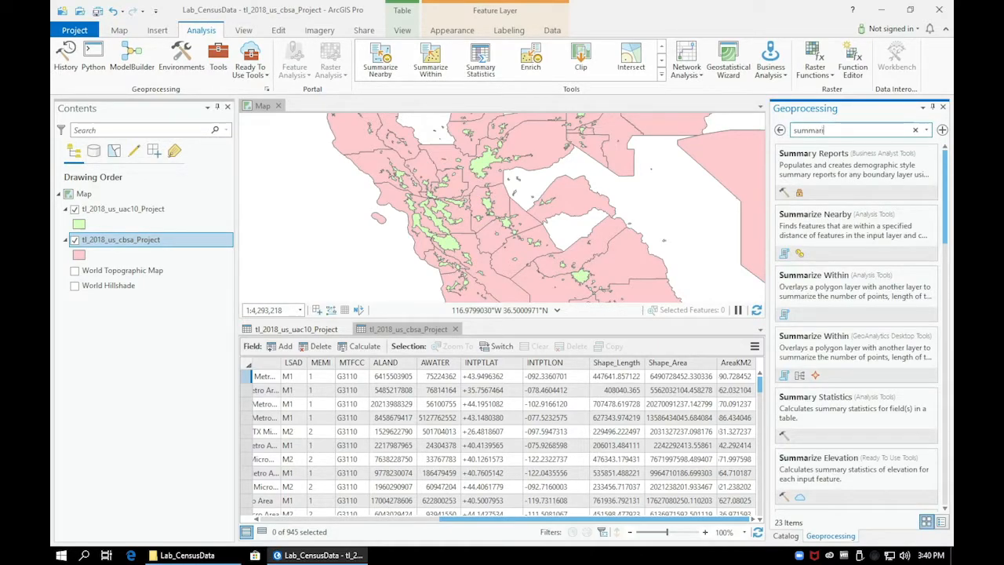
type("ze")
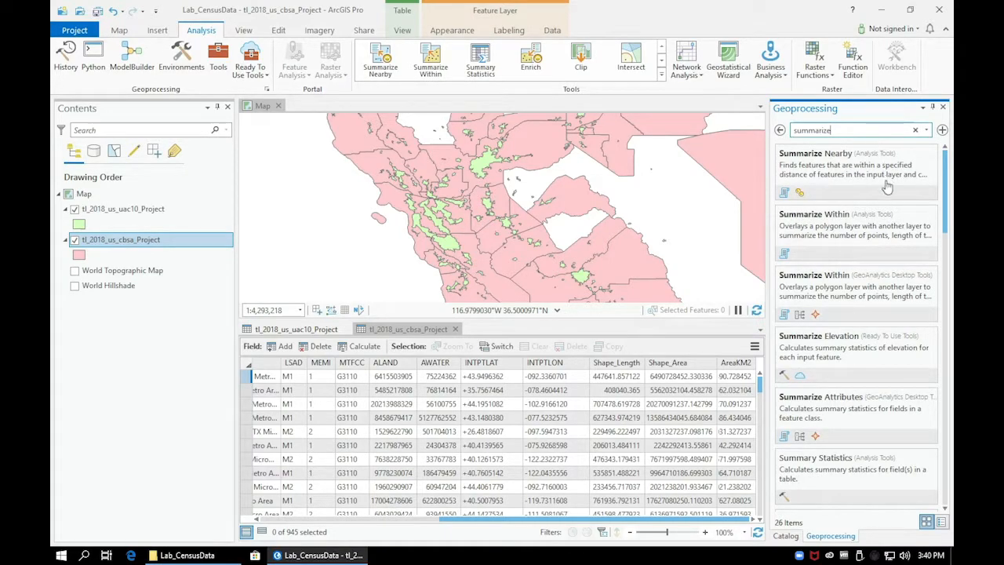
left_click(890, 230)
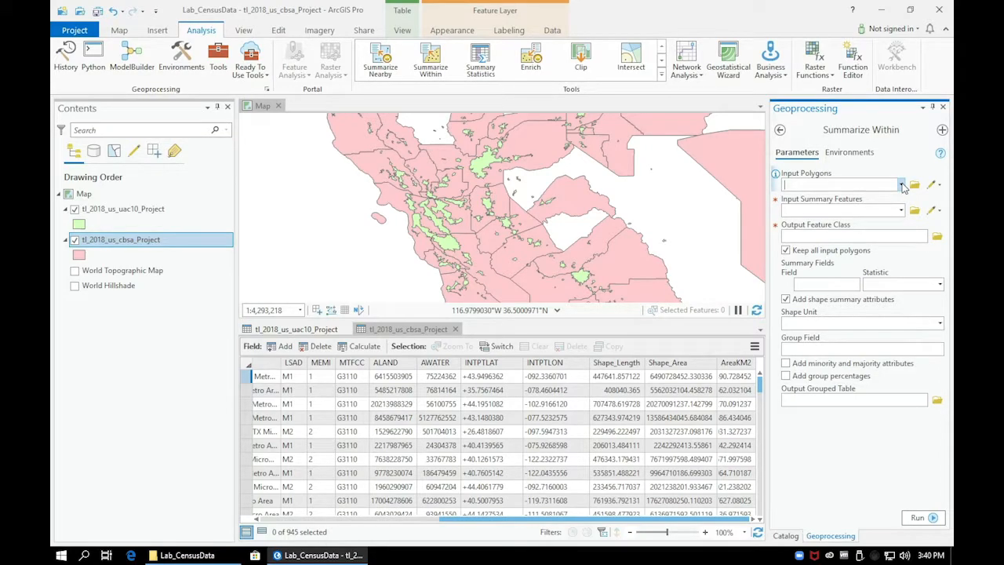
Step: Set tl_2018_us_cbsa_Project as the input polygons and tl_2018_us_uac10_Project as the input summary features
left_click(902, 185)
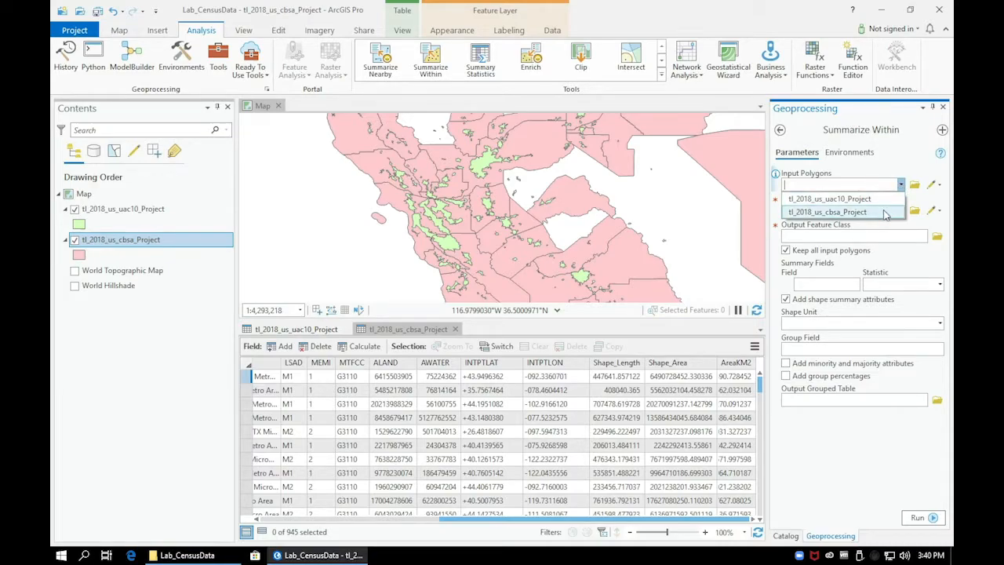
left_click(884, 214)
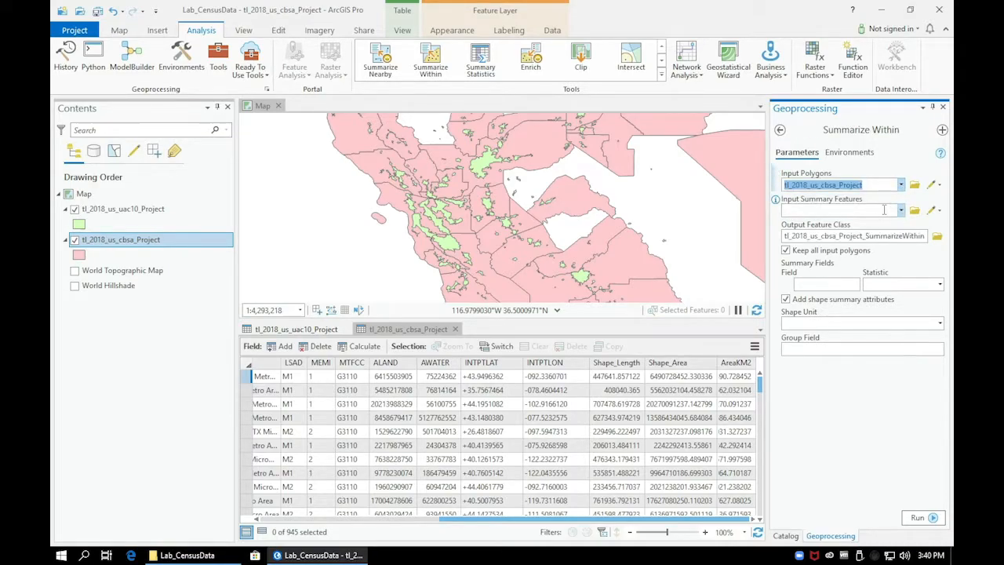
left_click(901, 210)
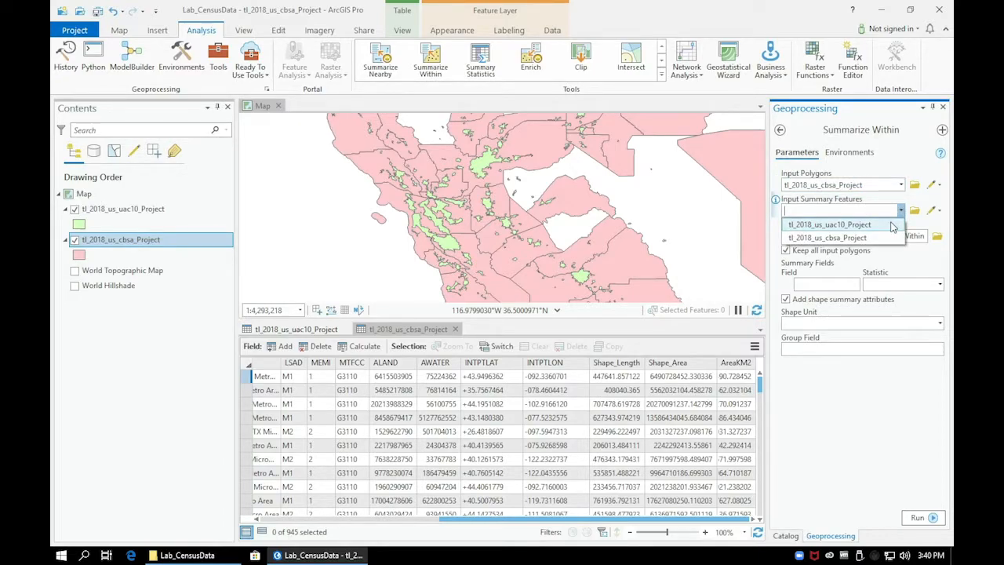
left_click(892, 225)
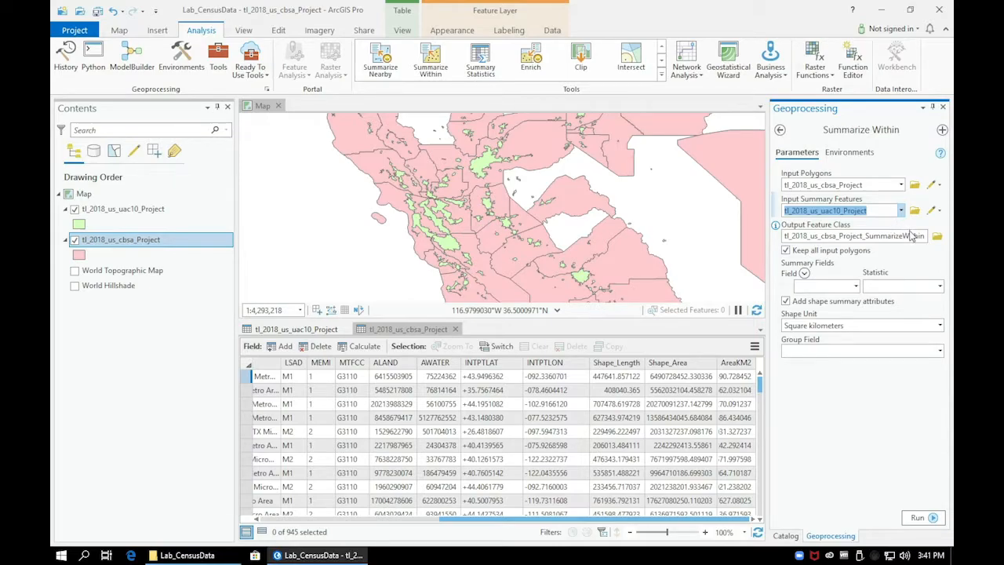
Step: Name the Summarize Within output feature class UrbanAreaCBSA
left_click(914, 236)
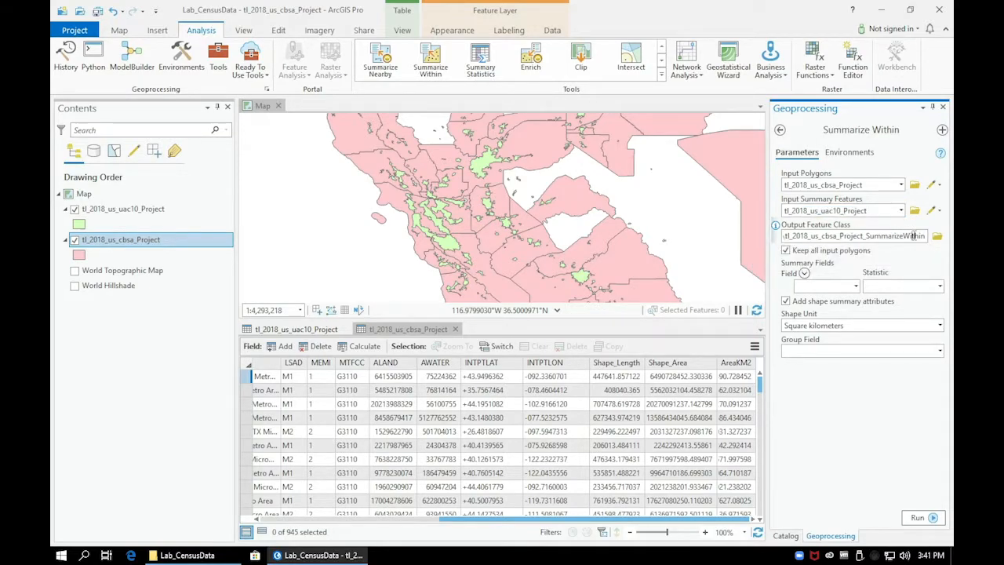
left_click(786, 235)
left_click_drag(786, 236, 927, 236)
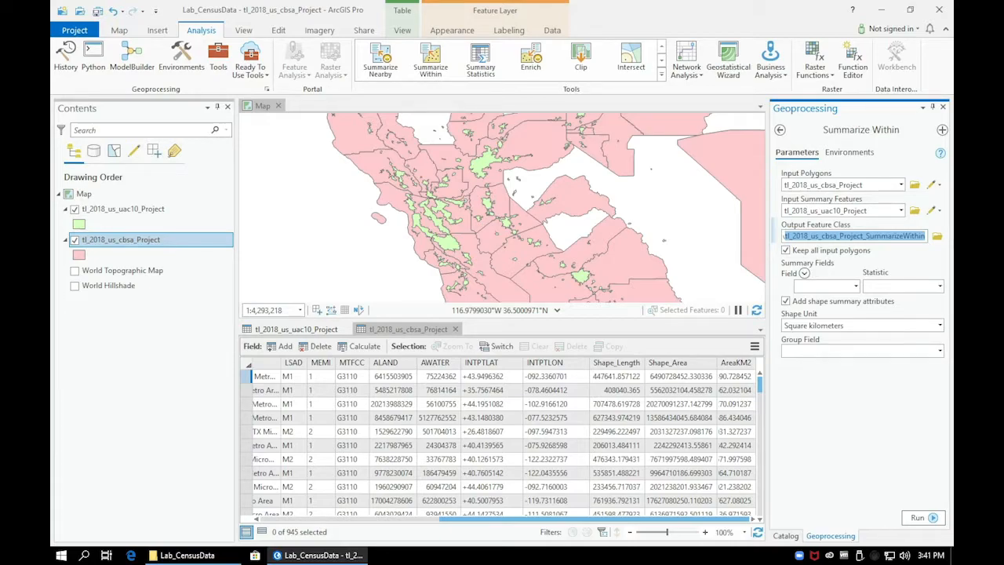
type("UrbanArea")
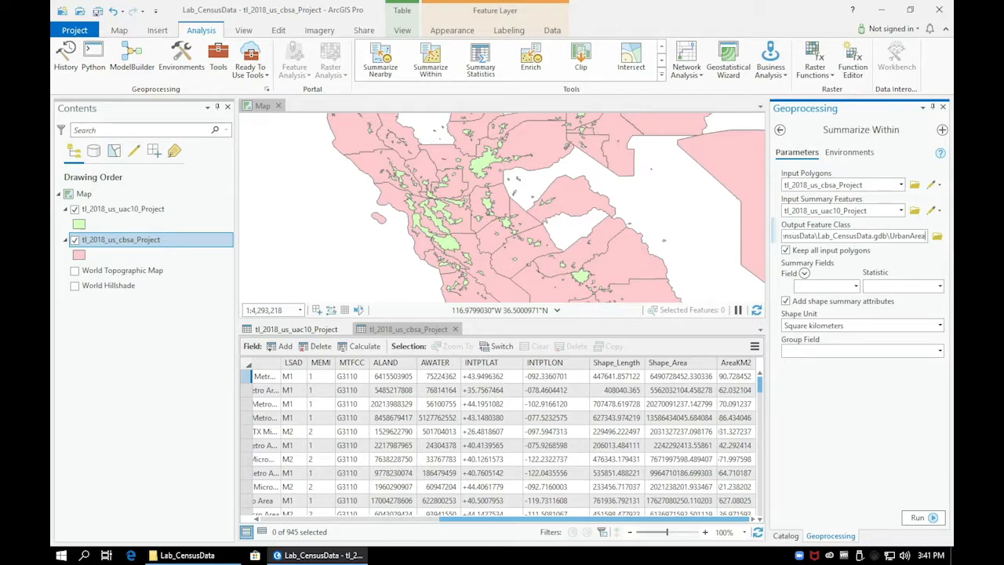
type("CBSA")
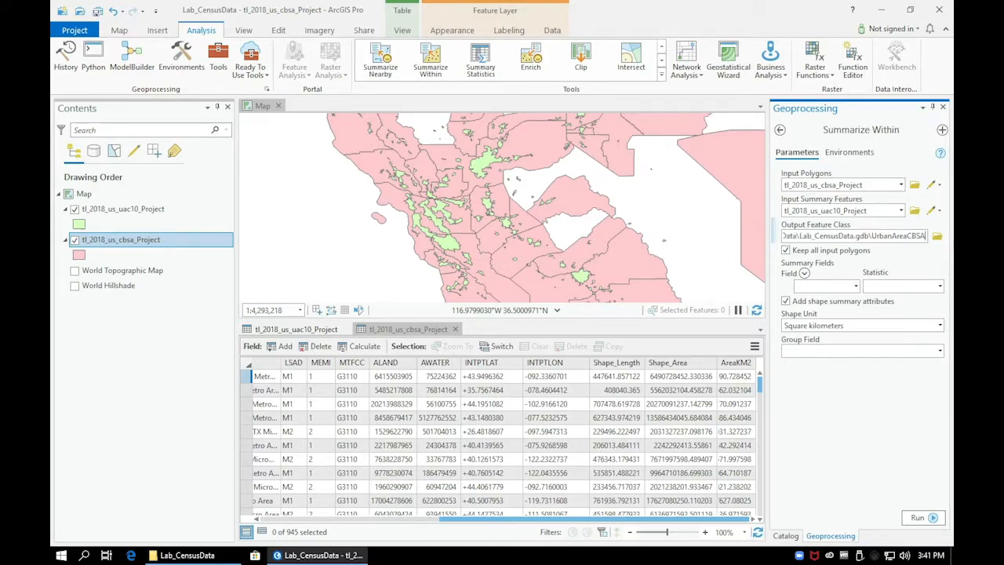
left_click(907, 260)
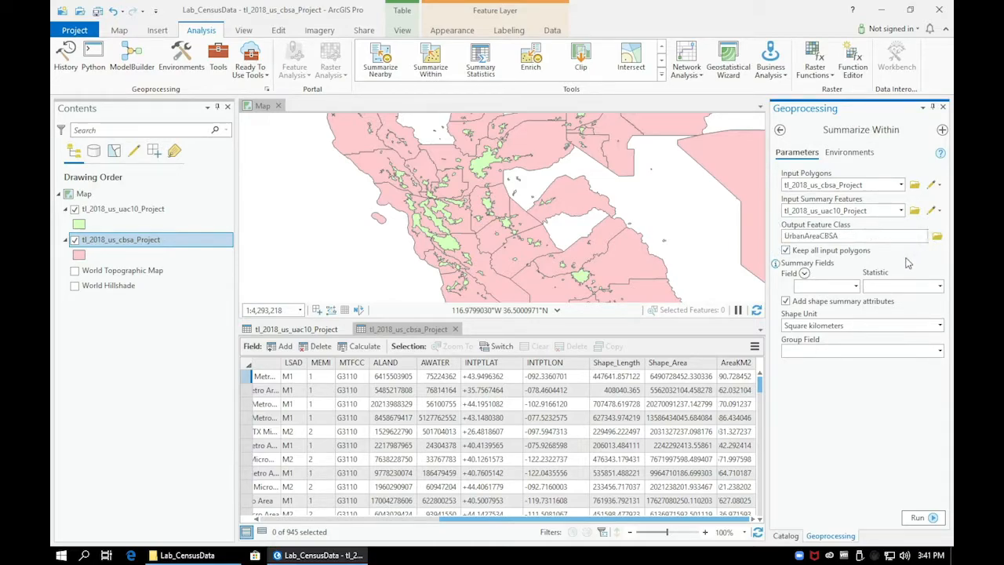
Step: Add AreaKM2 as a summary field with the Sum statistic and run Summarize Within
left_click(857, 287)
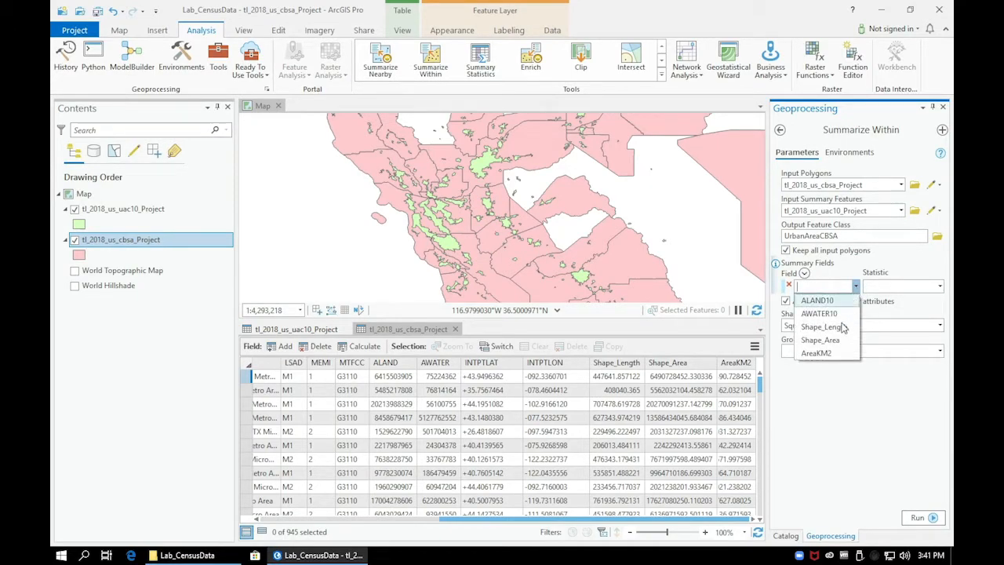
left_click(834, 354)
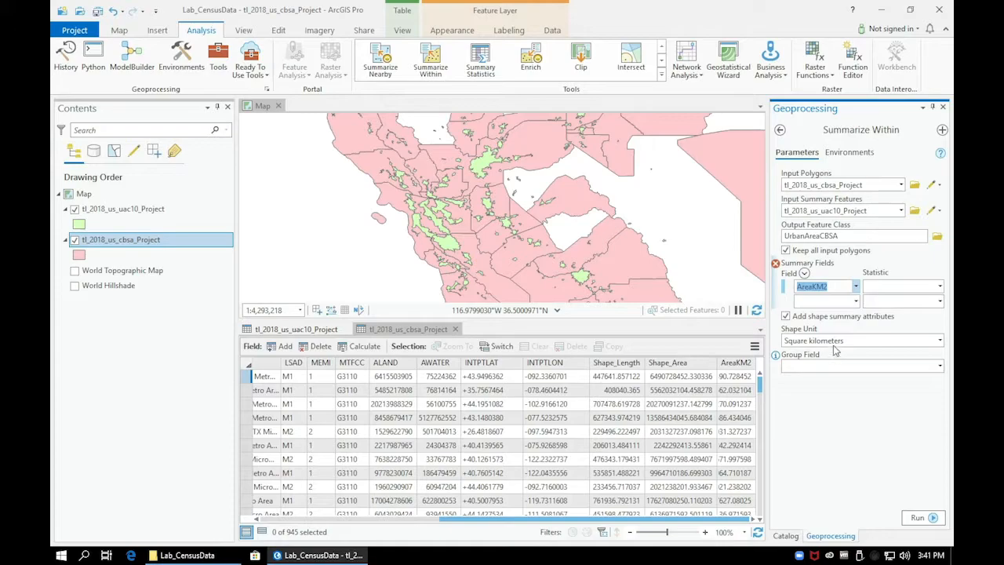
left_click(940, 286)
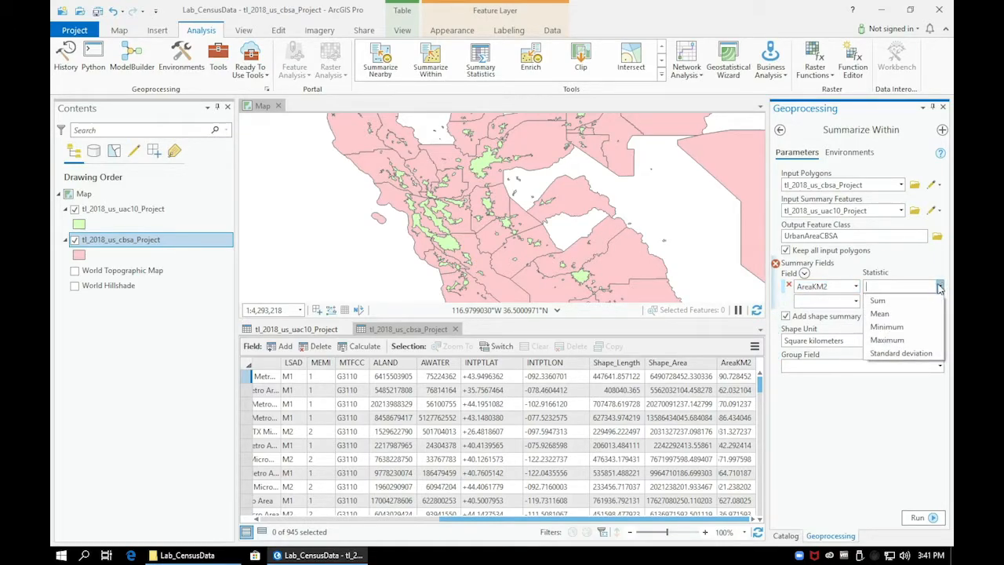
left_click(912, 302)
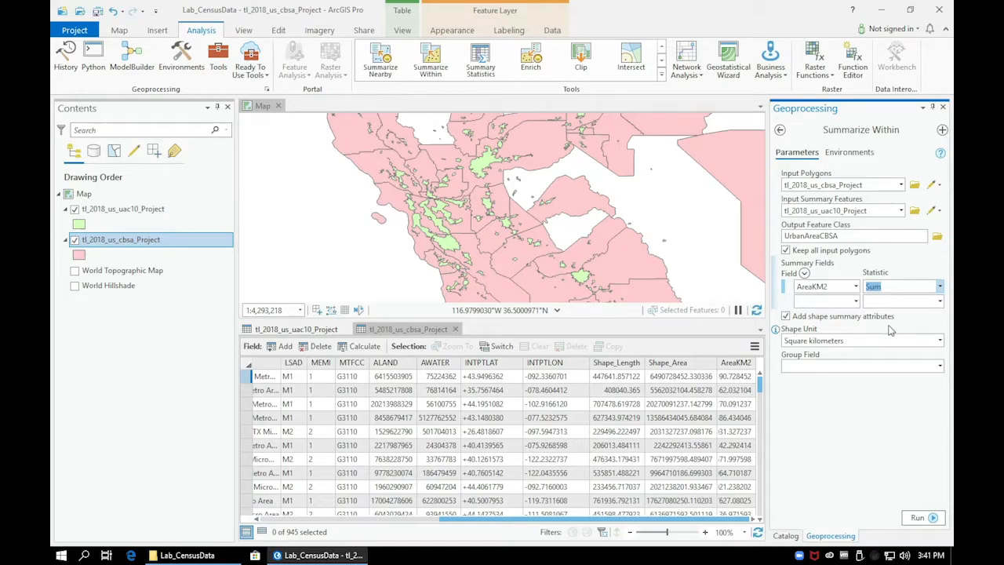
left_click(933, 520)
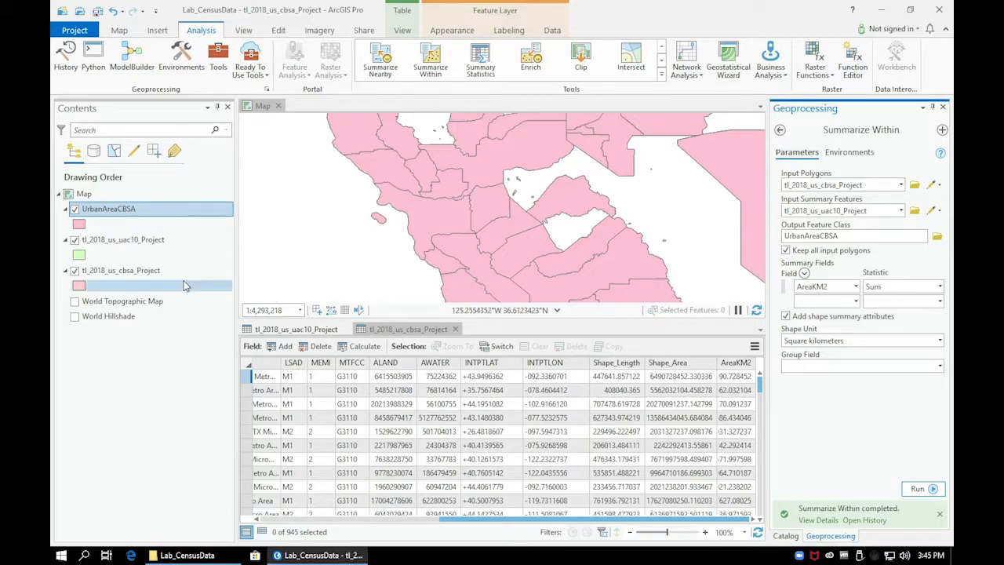
Step: Hide the tl_2018_us_uac10_Project and tl_2018_us_cbsa_Project layers and zoom the map to the UrbanAreaCBSA layer
left_click(75, 239)
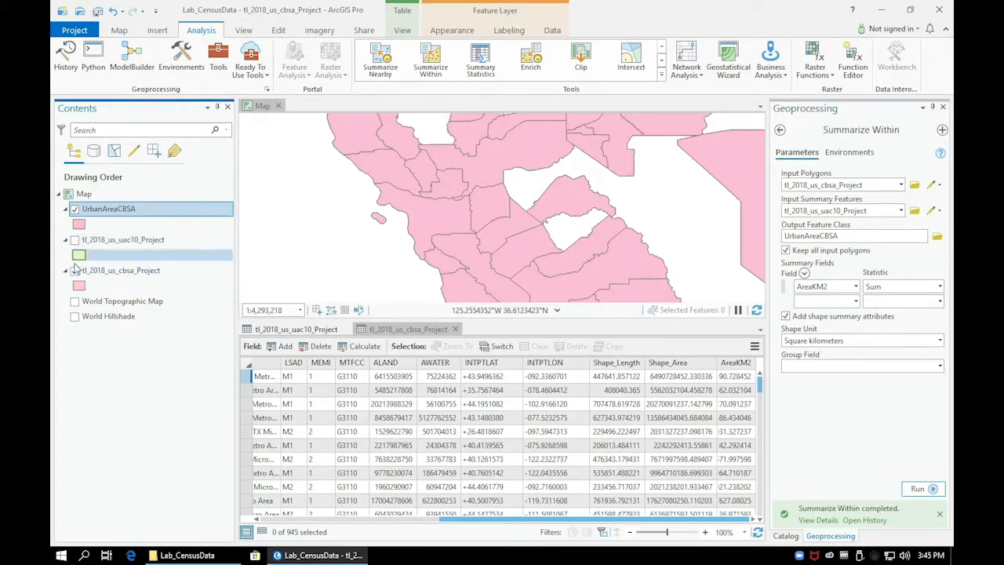
left_click(76, 271)
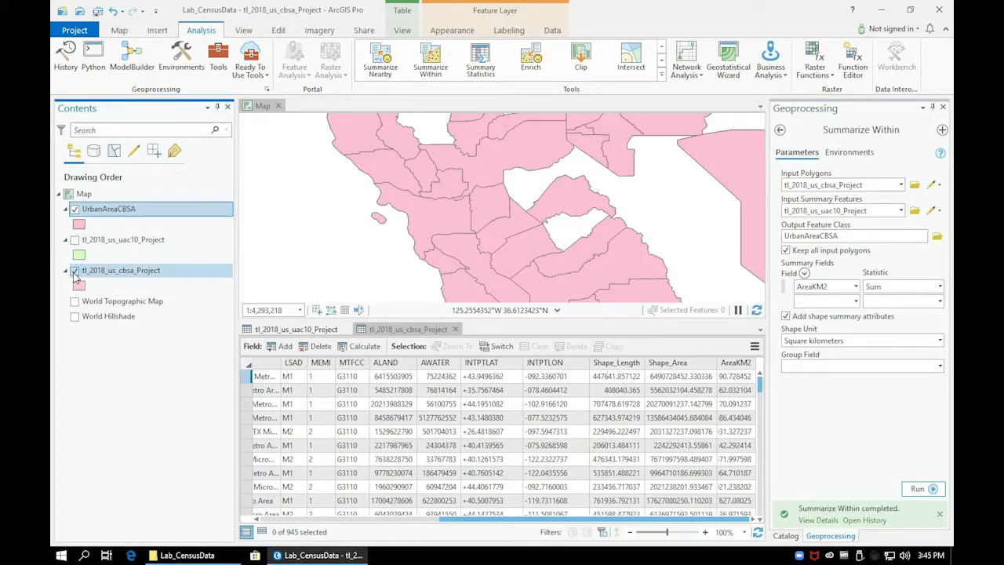
right_click(97, 214)
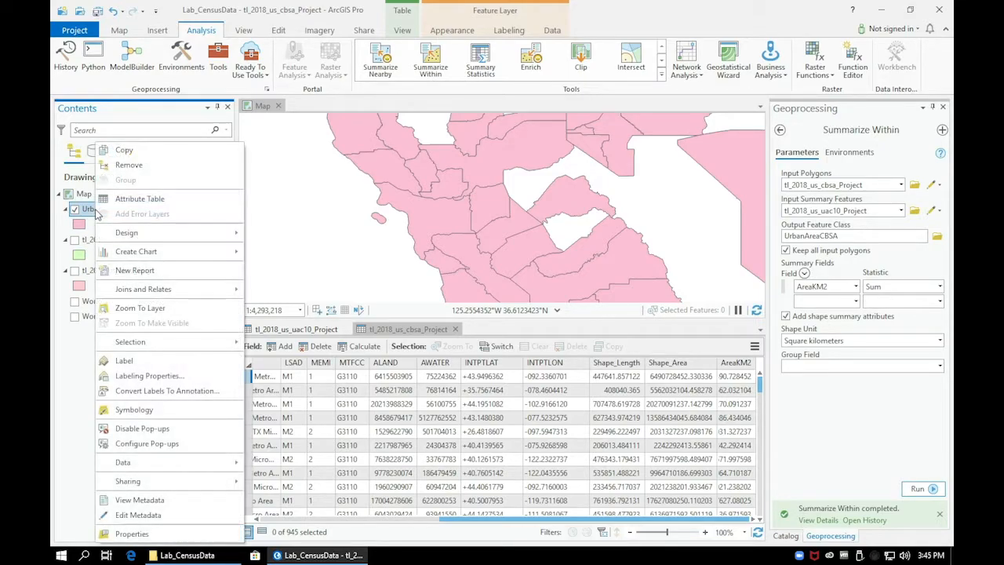
left_click(133, 307)
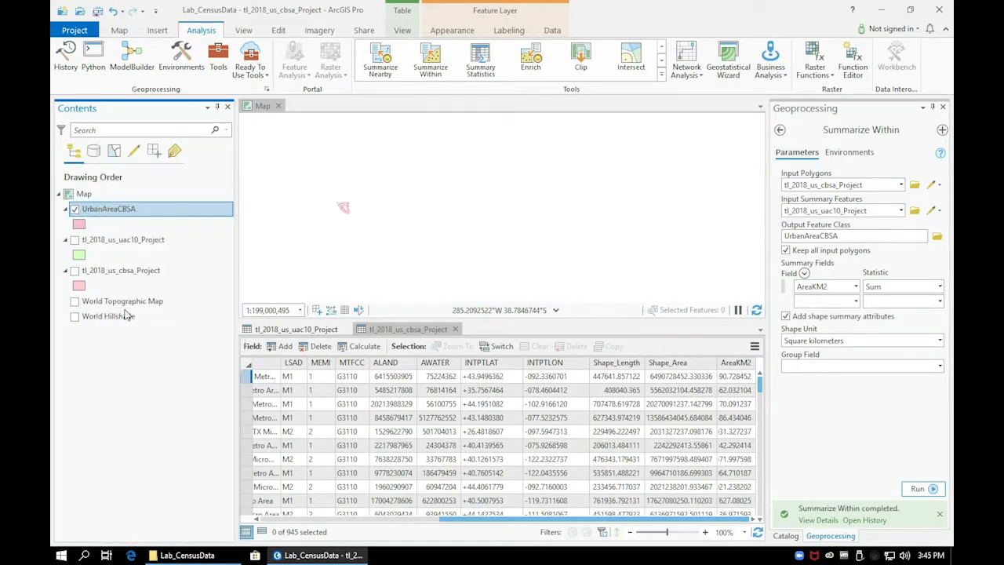
Step: Open the UrbanAreaCBSA attribute table and examine the AreaKM2, summarized area in square kilometers and Sum AreaKM2 columns
right_click(114, 214)
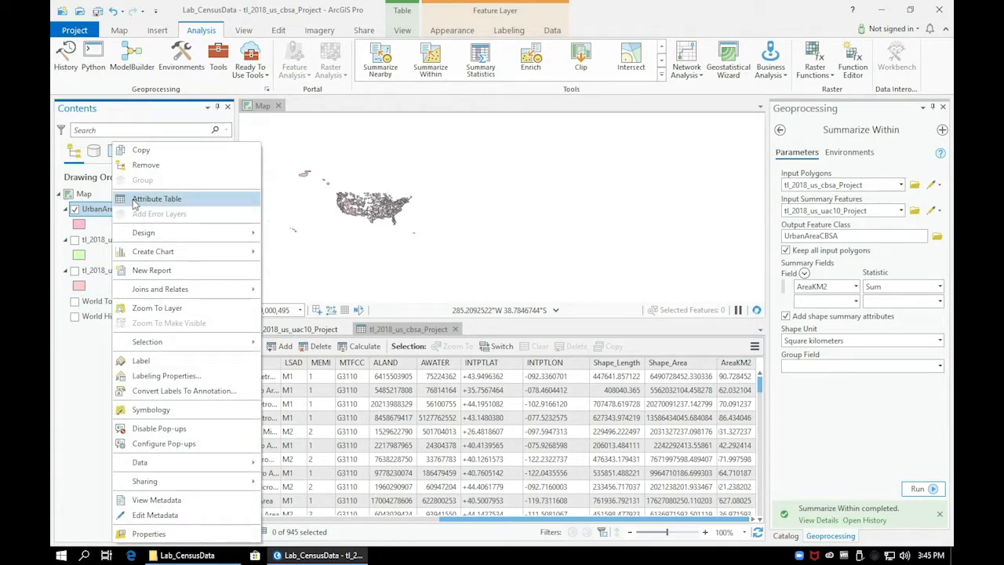
left_click(156, 199)
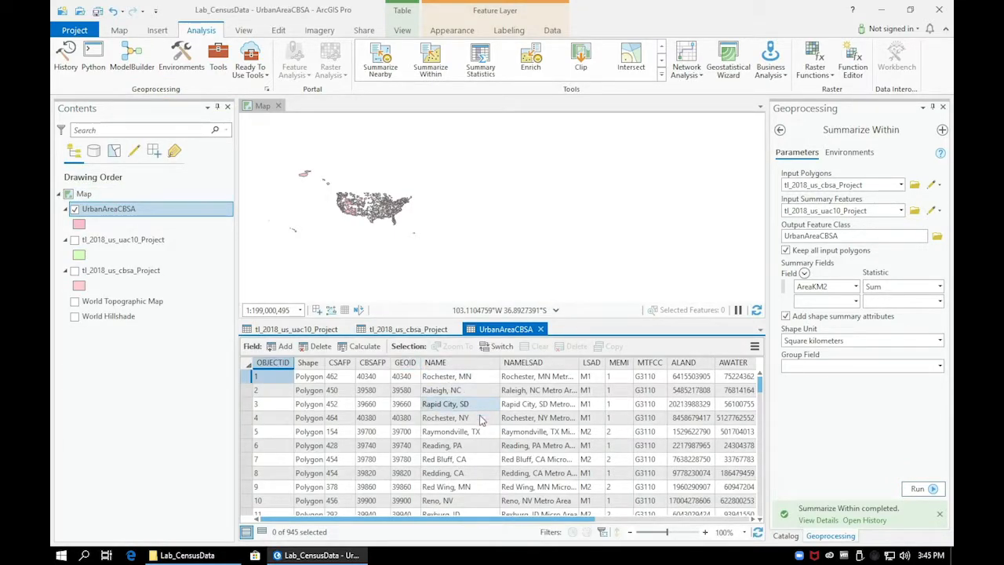
left_click_drag(468, 520, 715, 508)
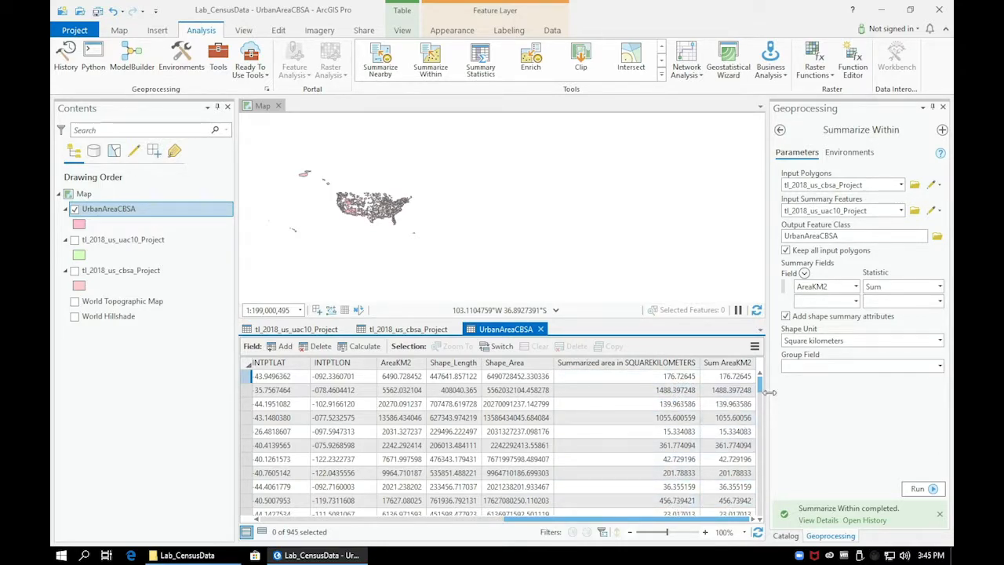
left_click_drag(761, 392, 762, 368)
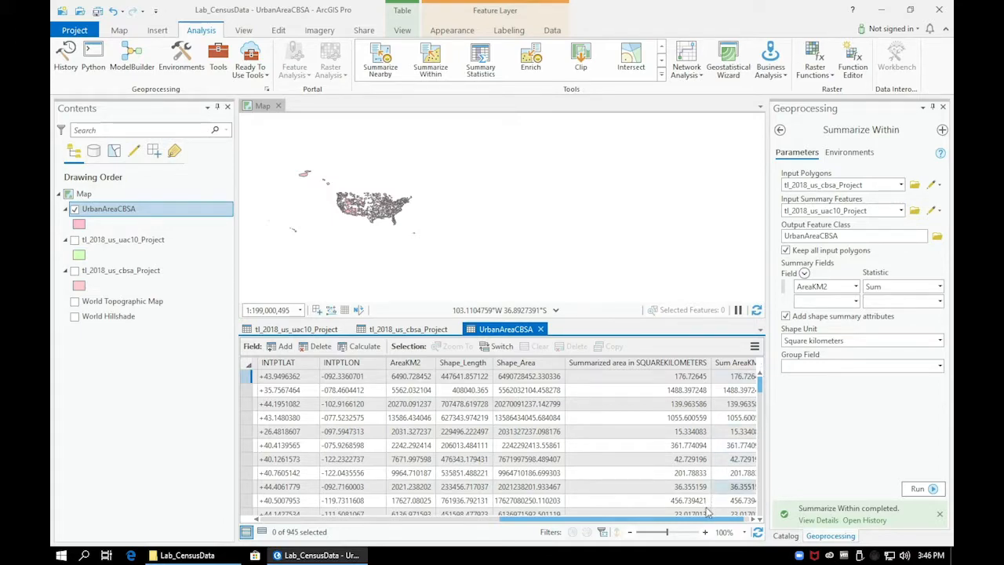
left_click_drag(695, 520, 703, 520)
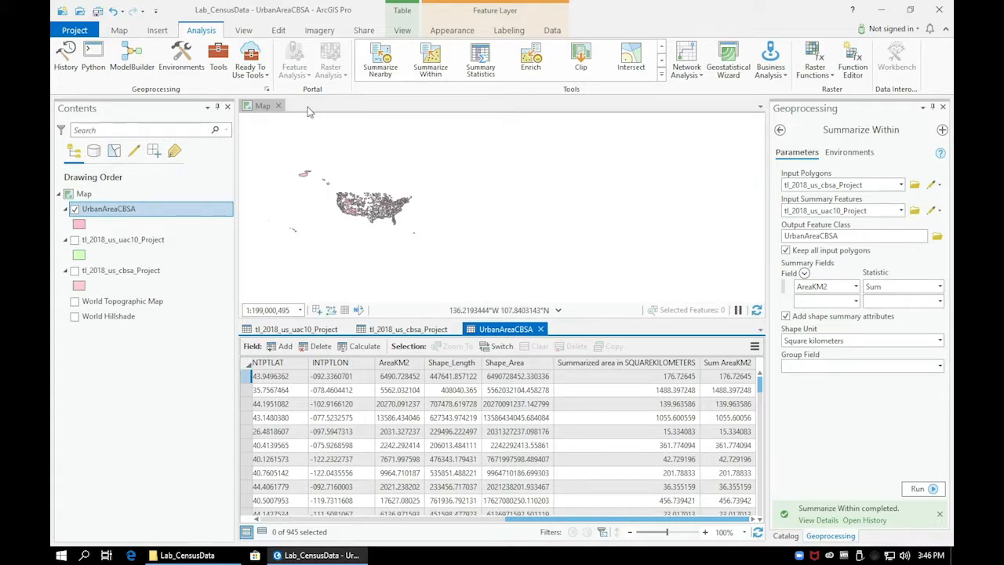
Step: Add a new field to the UrbanAreaCBSA table and enter UrbP in its field name
left_click(280, 347)
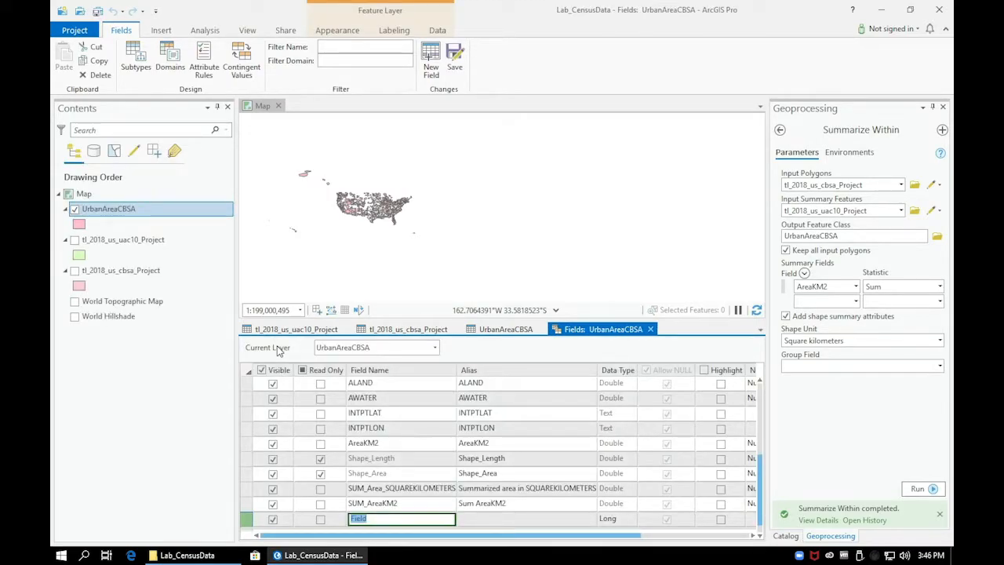
type("UrbP")
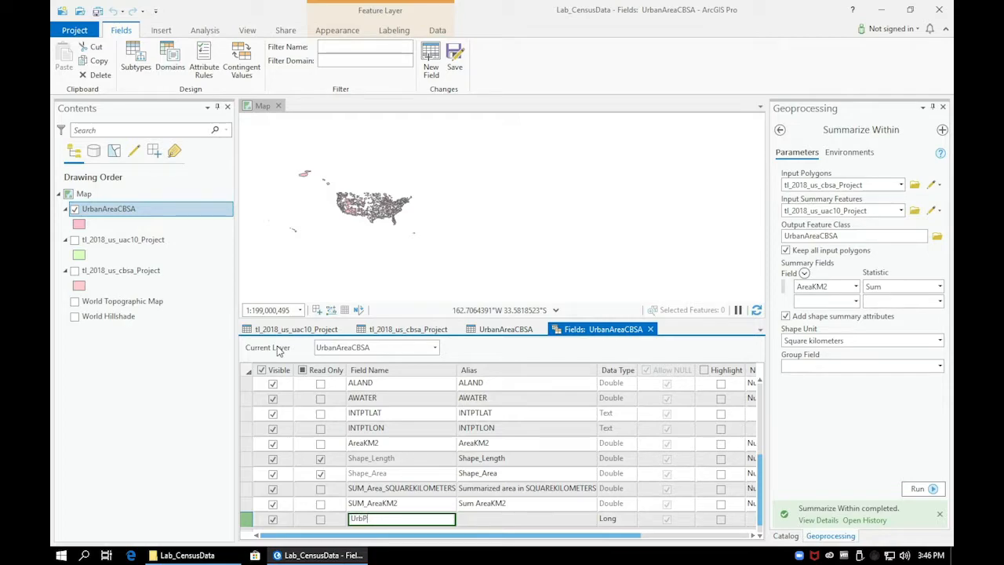